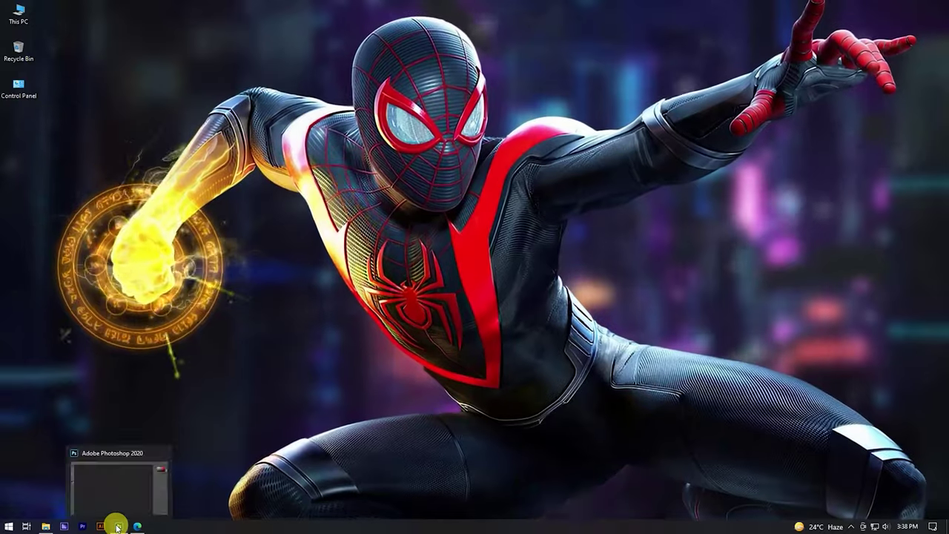
# - Create a blank 1500 × 2000 px, 300 ppi document and bring up the project image folder
pyautogui.click(21, 6)
pyautogui.click(34, 21)
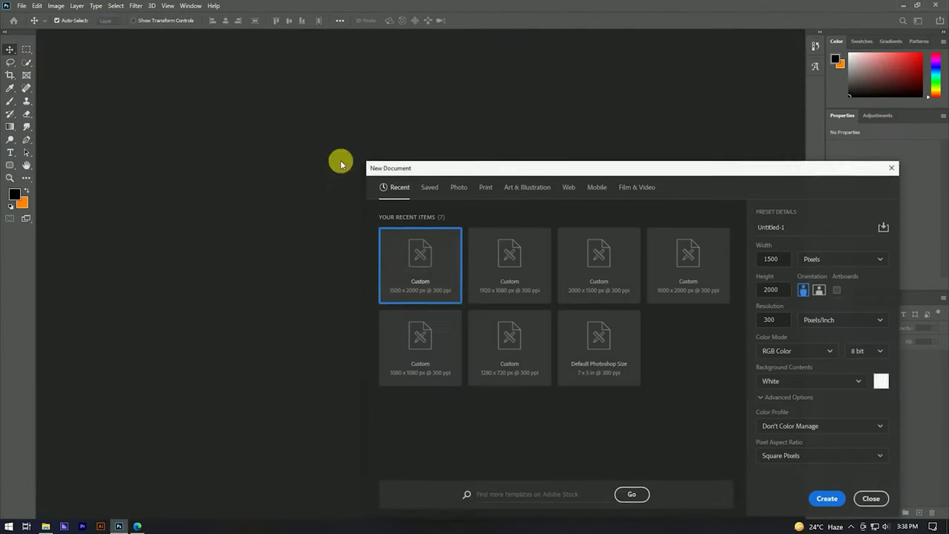
pyautogui.click(829, 499)
pyautogui.click(46, 526)
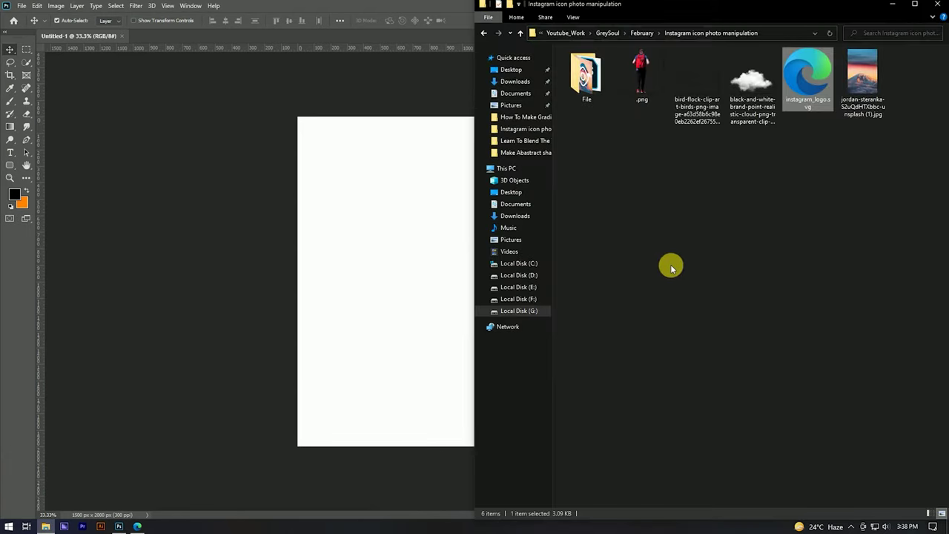
# - Place instagram_logo.svg onto the canvas as an embedded smart object
pyautogui.moveTo(807, 78); pyautogui.dragTo(423, 303)
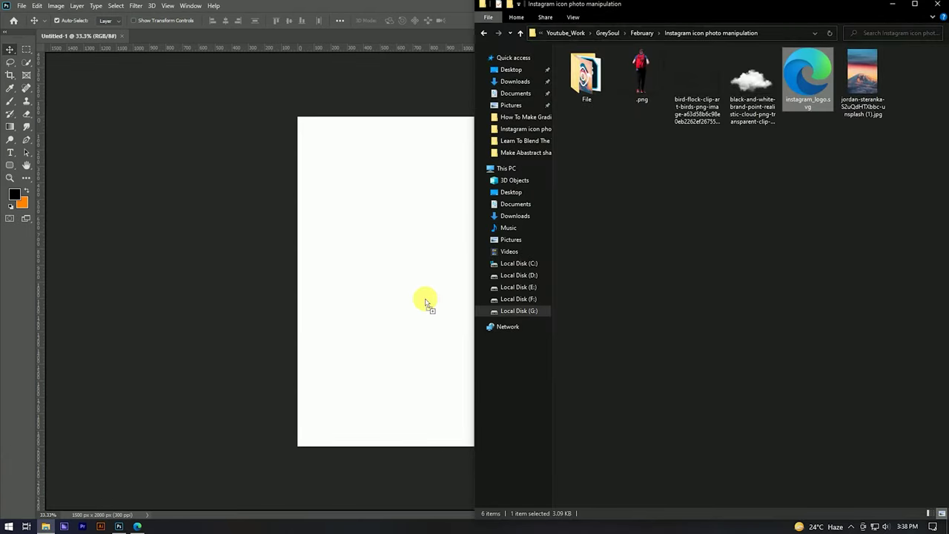
pyautogui.click(467, 21)
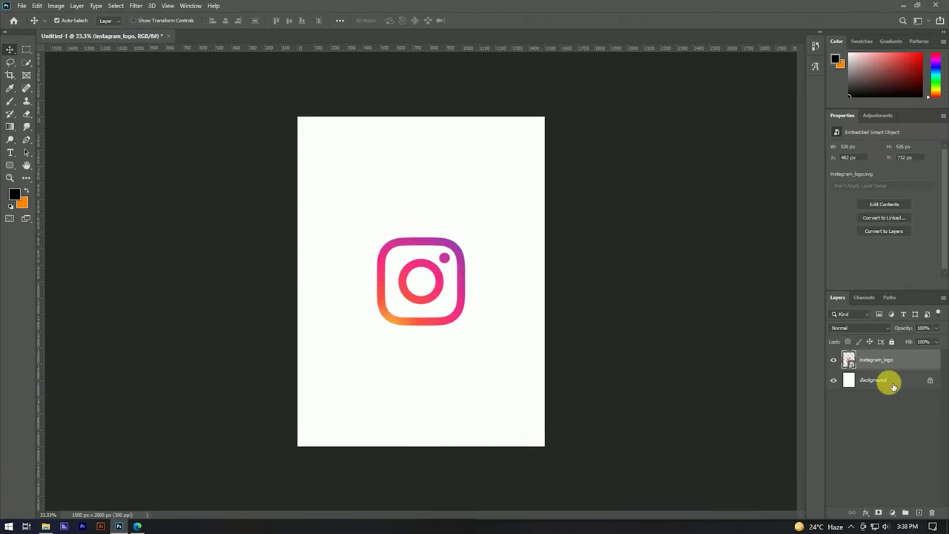
pyautogui.click(611, 240)
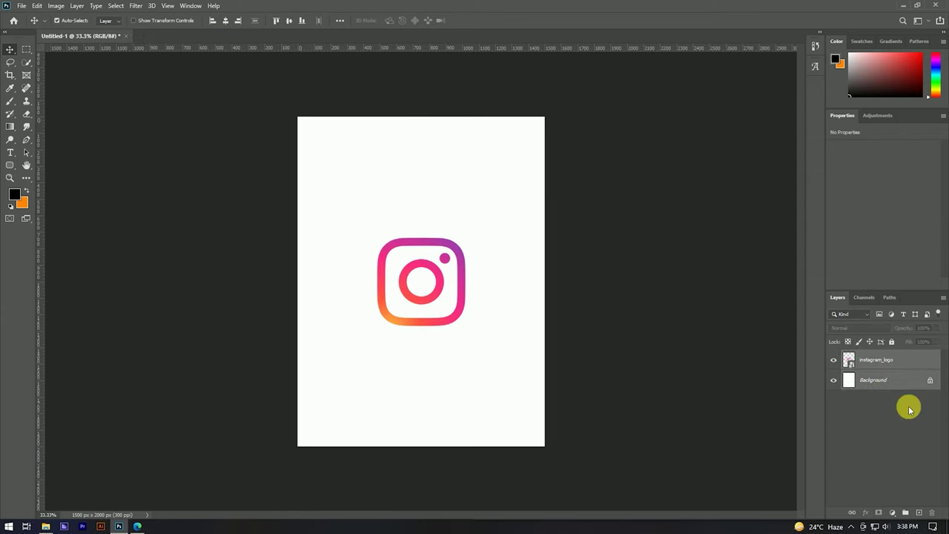
# - Scale the Instagram logo up to about 805 px
pyautogui.click(894, 361)
pyautogui.hotkey('ctrl', 't')
pyautogui.moveTo(420, 238); pyautogui.dragTo(421, 216)
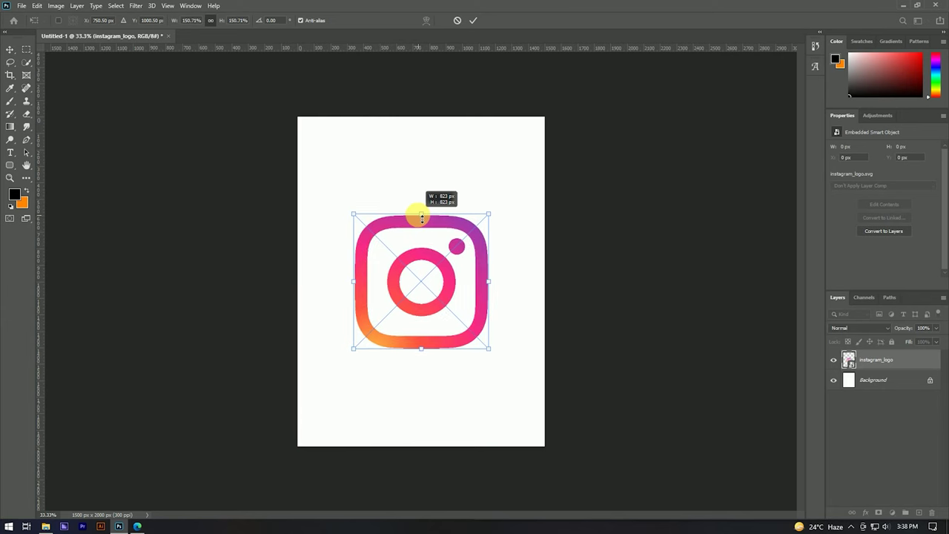
pyautogui.click(472, 20)
pyautogui.scroll(2, 428, 248)
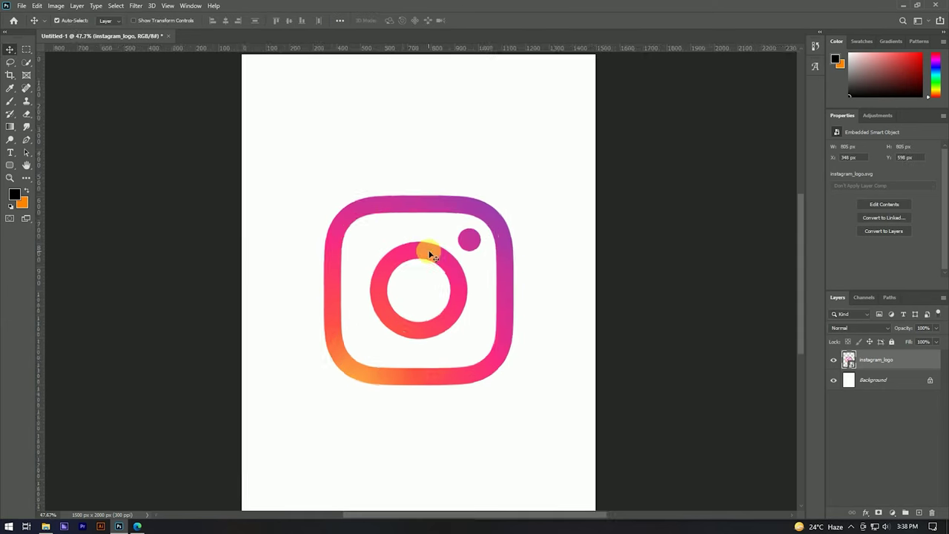
pyautogui.scroll(2, 427, 247)
# - Hide the white Background layer
pyautogui.click(833, 380)
pyautogui.scroll(-2, 435, 186)
pyautogui.scroll(1, 364, 275)
pyautogui.scroll(-2, 381, 229)
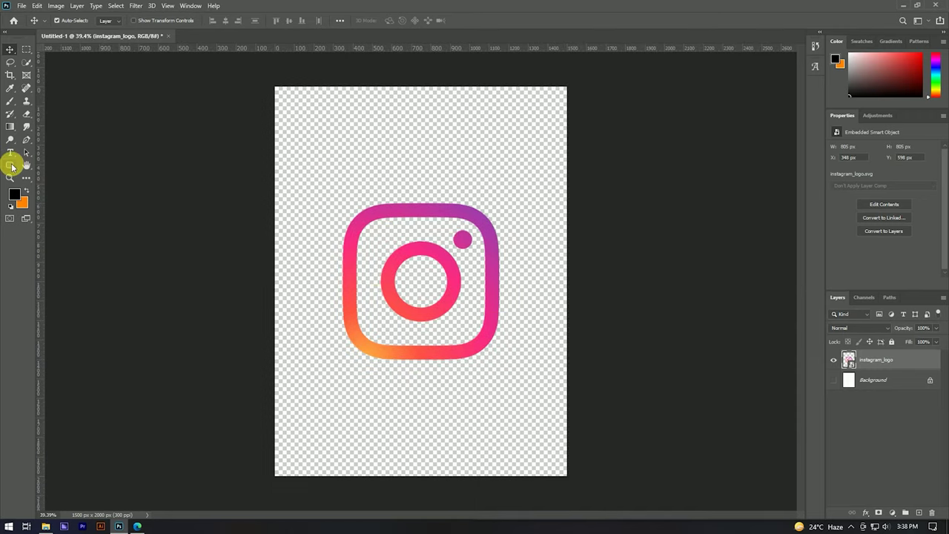
# - Draw a square over the logo with the Rectangle tool and fill it white
pyautogui.click(11, 165)
pyautogui.moveTo(420, 280); pyautogui.dragTo(552, 376)
pyautogui.click(832, 179)
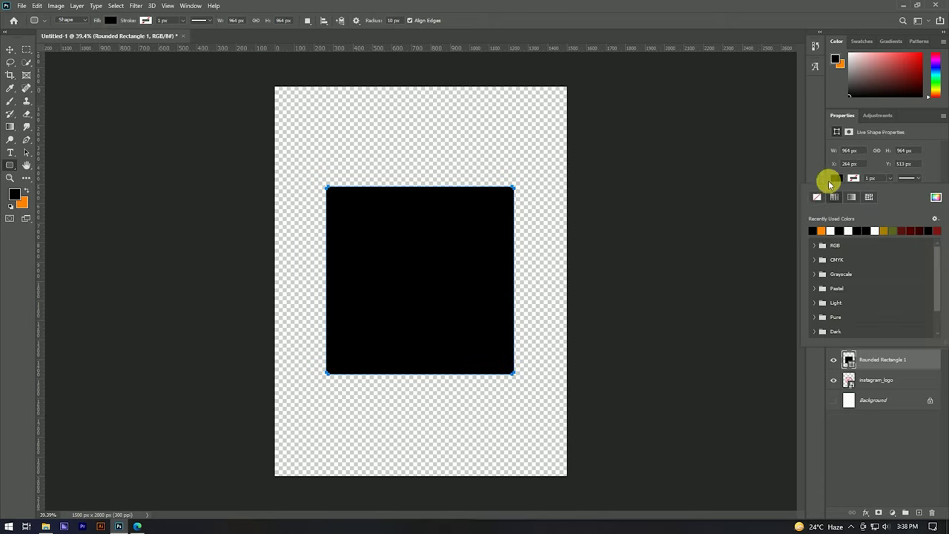
pyautogui.click(831, 230)
# - Move the square's layer below instagram_logo and centre it horizontally and vertically on the logo
pyautogui.click(9, 49)
pyautogui.moveTo(917, 361); pyautogui.dragTo(920, 382)
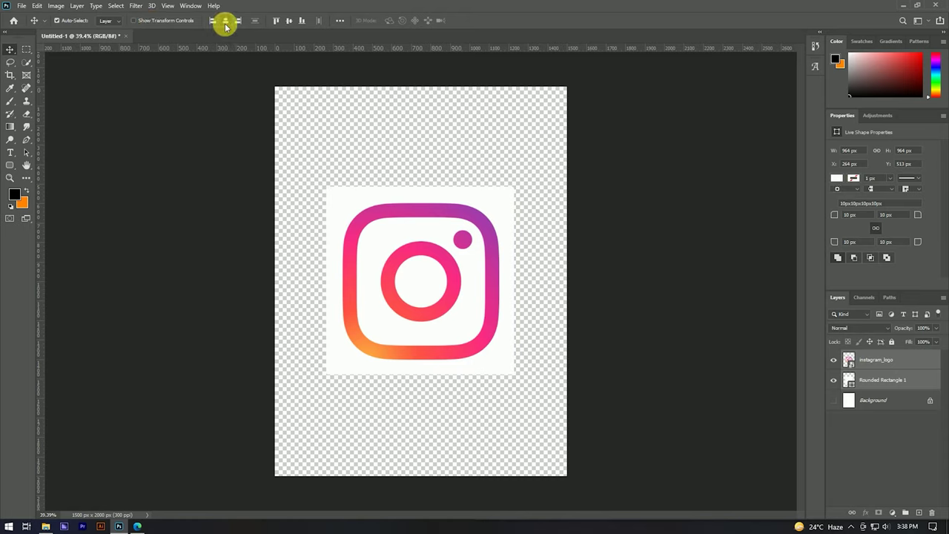
pyautogui.click(879, 378)
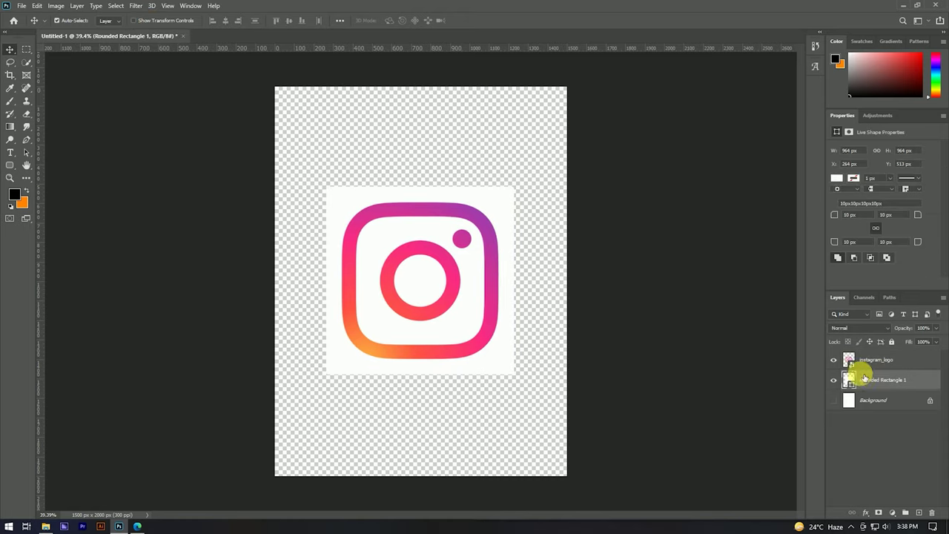
pyautogui.keyDown('shift'); pyautogui.click(875, 360); pyautogui.keyUp('shift')
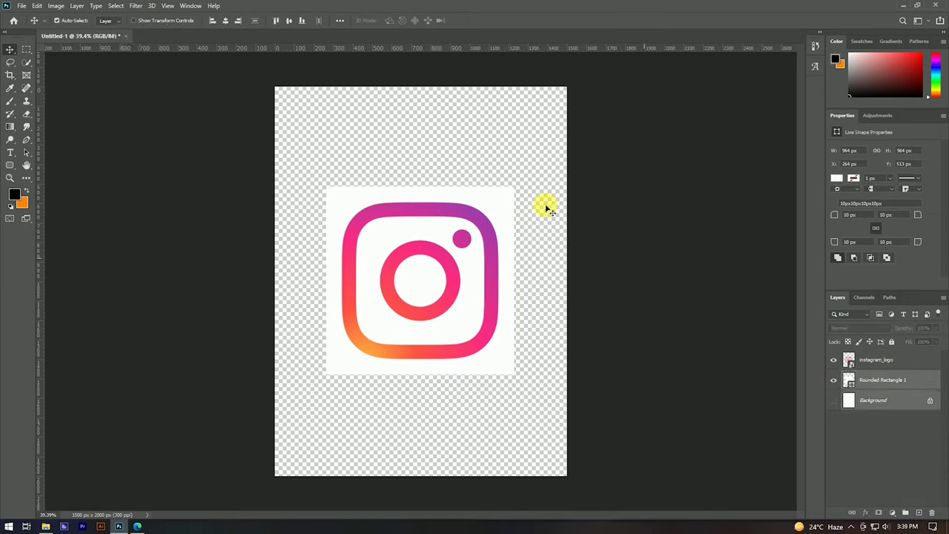
pyautogui.click(225, 20)
pyautogui.click(289, 20)
pyautogui.click(911, 435)
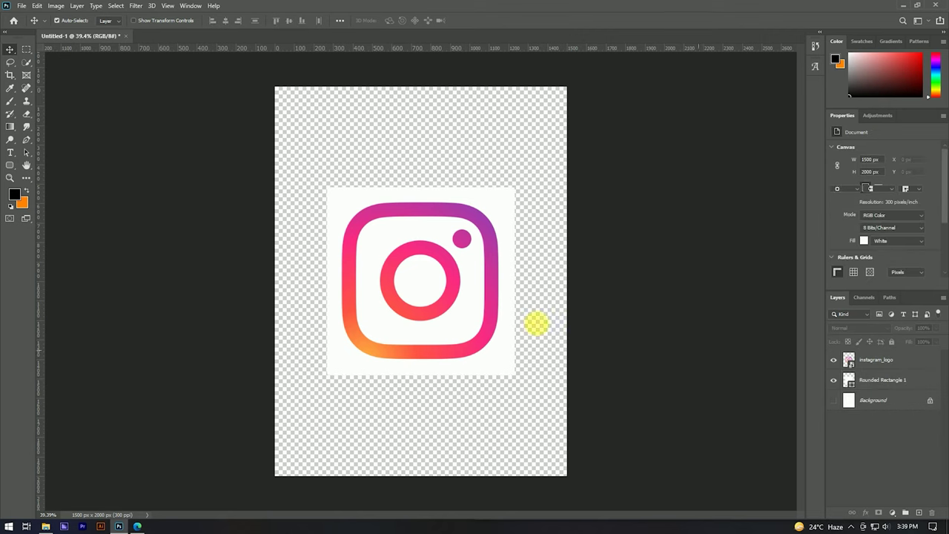
# - Scale the white square up slightly to about 1014.73 px
pyautogui.click(318, 185)
pyautogui.scroll(2, 318, 185)
pyautogui.scroll(-1, 379, 201)
pyautogui.hotkey('ctrl', 't')
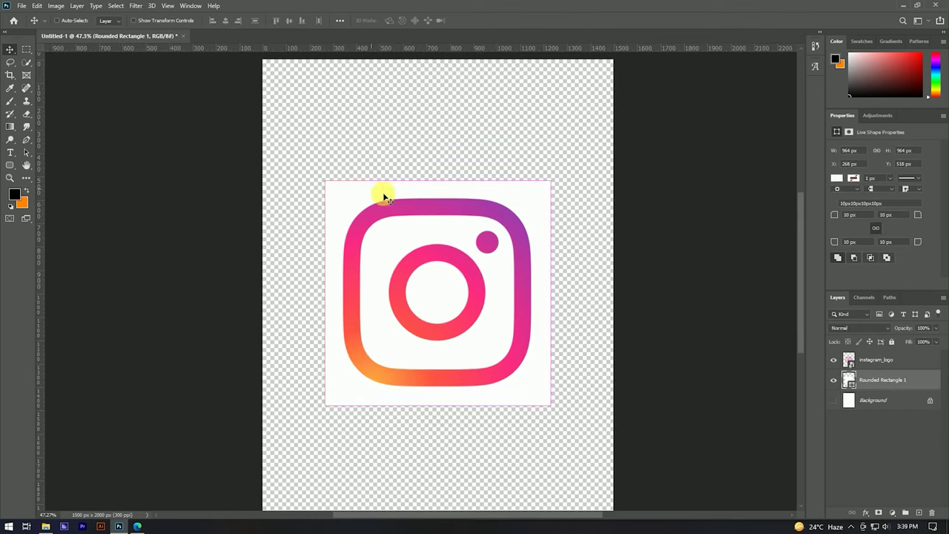
pyautogui.moveTo(438, 179); pyautogui.dragTo(438, 173)
pyautogui.click(491, 21)
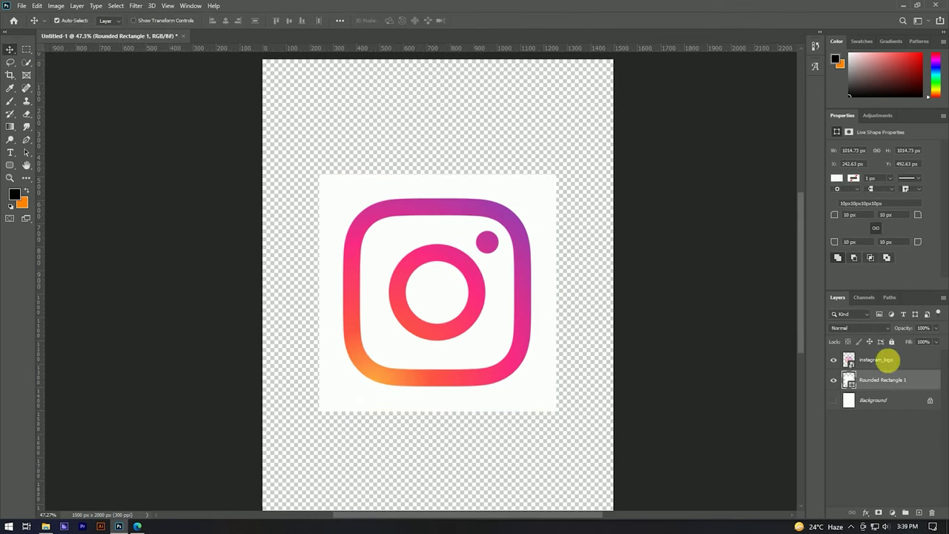
# - Set the square's corner radius to 207 px on all corners
pyautogui.moveTo(833, 214); pyautogui.dragTo(919, 216)
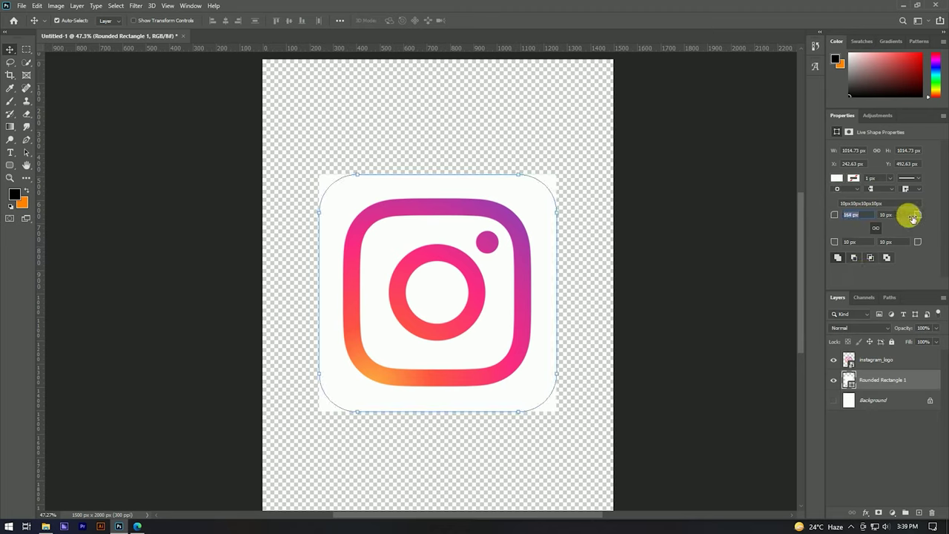
pyautogui.press('Return')
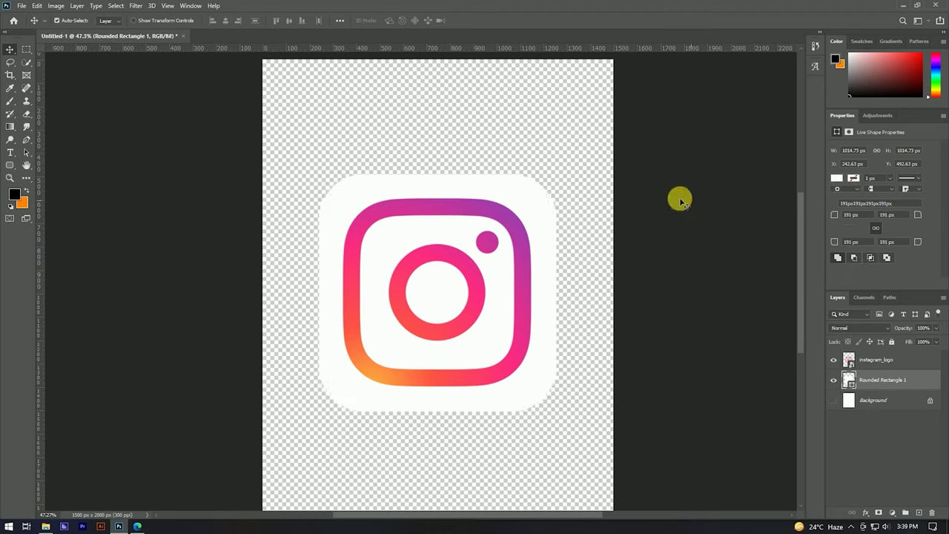
pyautogui.moveTo(835, 214); pyautogui.dragTo(841, 216)
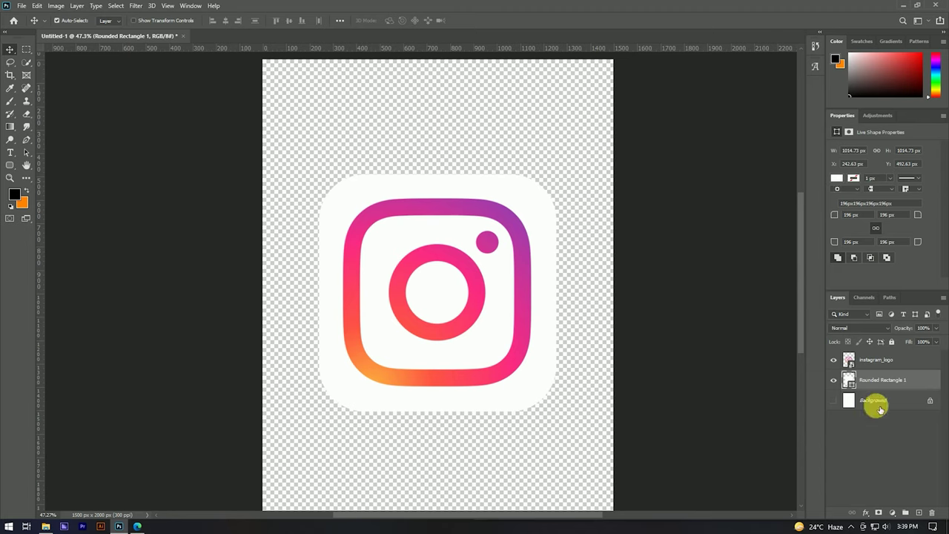
pyautogui.moveTo(402, 237); pyautogui.dragTo(491, 187)
pyautogui.click(840, 216)
pyautogui.write('207')
pyautogui.press('Return')
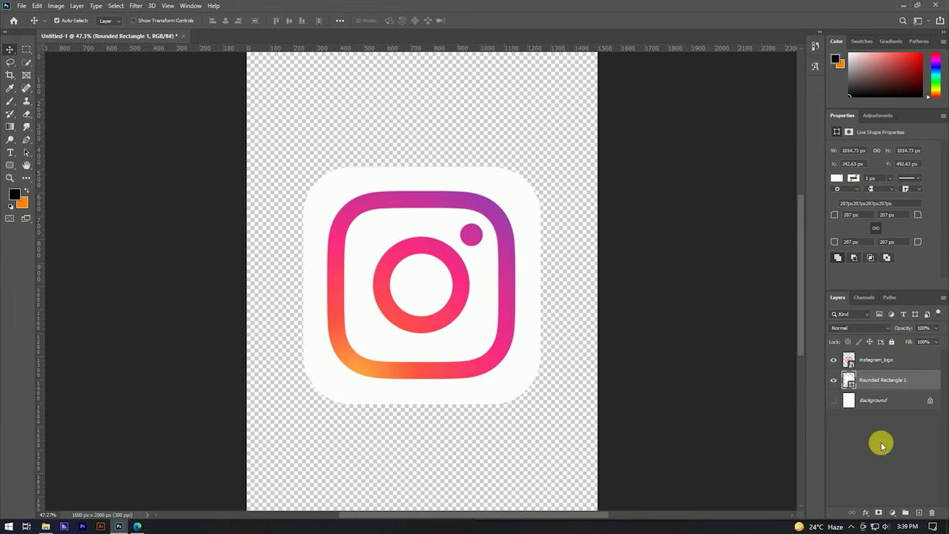
pyautogui.click(882, 446)
pyautogui.click(877, 366)
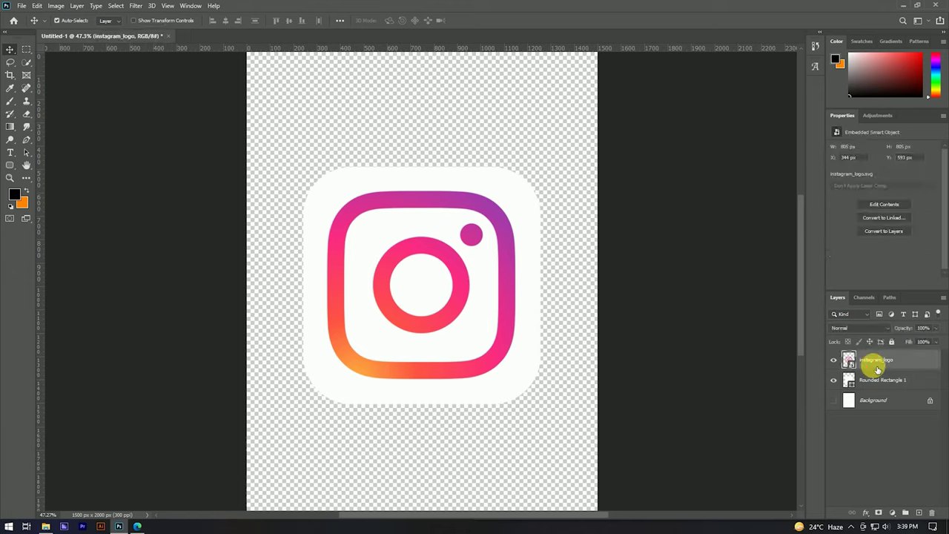
# - Rotate the logo and white square together by -45° into a diamond
pyautogui.keyDown('shift'); pyautogui.click(877, 380); pyautogui.keyUp('shift')
pyautogui.hotkey('ctrl', 't')
pyautogui.moveTo(554, 175)
pyautogui.mouseDown()
pyautogui.moveTo(498, 153)
pyautogui.moveTo(431, 156)
pyautogui.mouseUp()
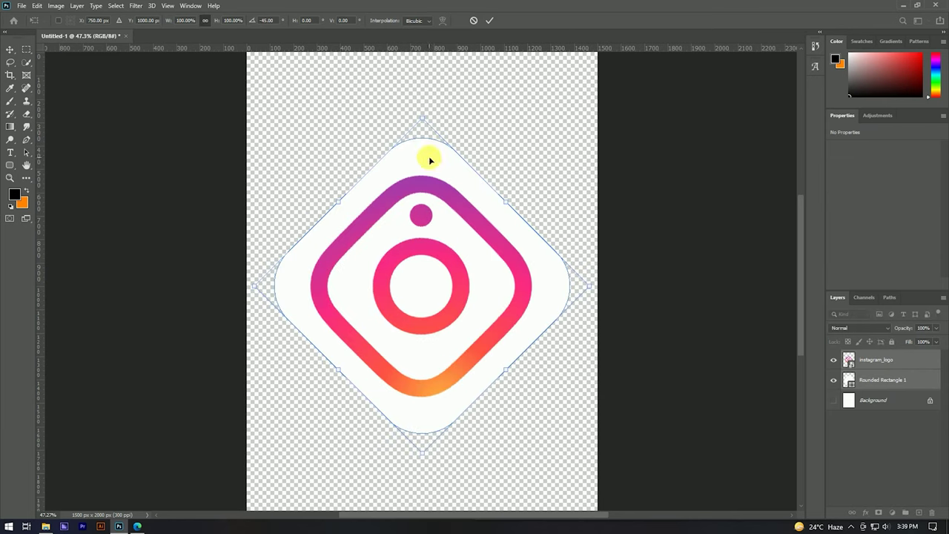
pyautogui.click(486, 23)
pyautogui.scroll(-3, 450, 255)
pyautogui.scroll(3, 448, 251)
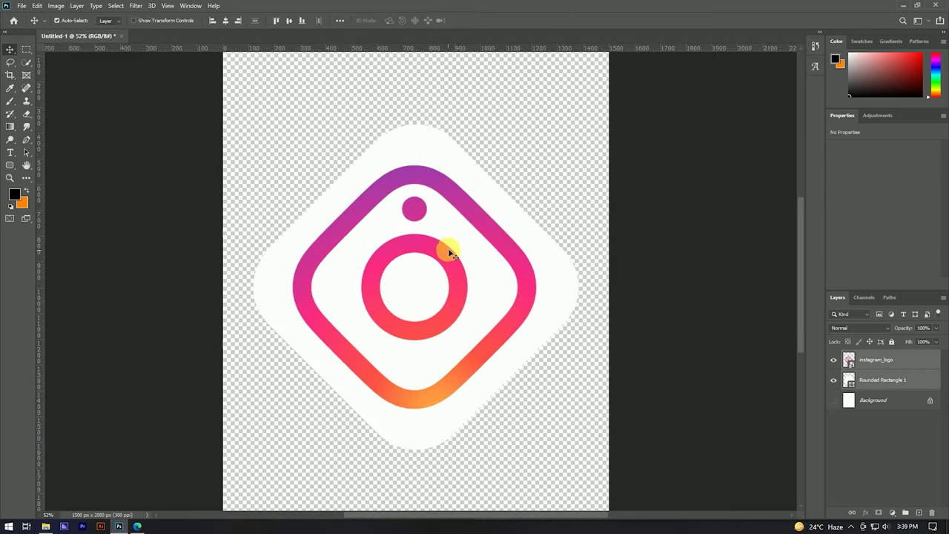
# - Shrink the Instagram logo alone inside the tilted square
pyautogui.click(874, 369)
pyautogui.hotkey('ctrl', 't')
pyautogui.moveTo(420, 127); pyautogui.dragTo(417, 150)
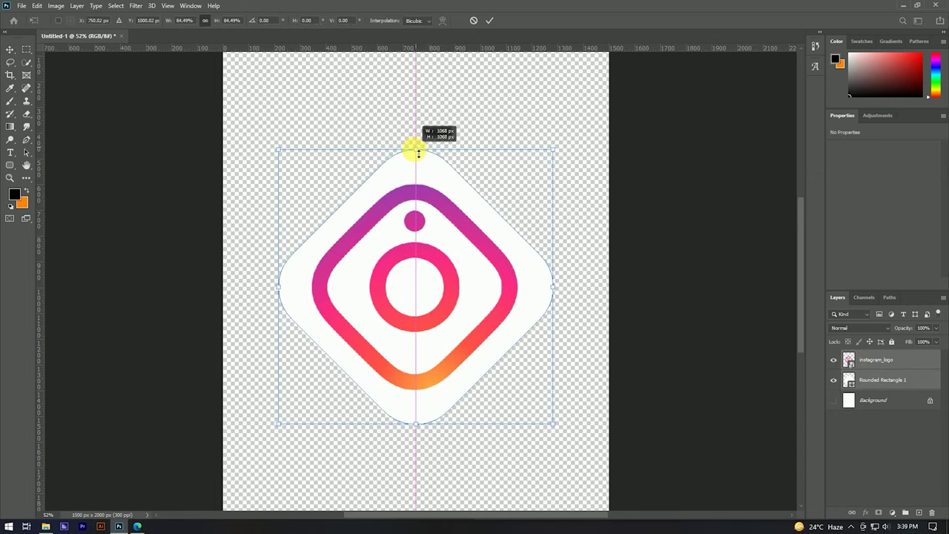
pyautogui.click(490, 20)
pyautogui.scroll(-3, 438, 223)
pyautogui.scroll(2, 393, 350)
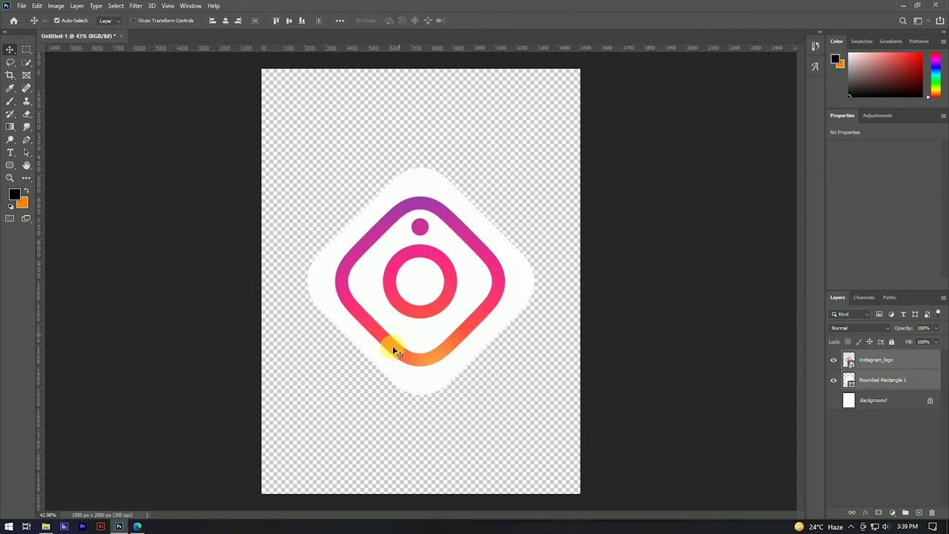
# - Drag the sunset mountain photo from the image folder onto the canvas
pyautogui.click(556, 394)
pyautogui.click(889, 379)
pyautogui.click(893, 401)
pyautogui.click(45, 526)
pyautogui.moveTo(857, 89); pyautogui.dragTo(379, 251)
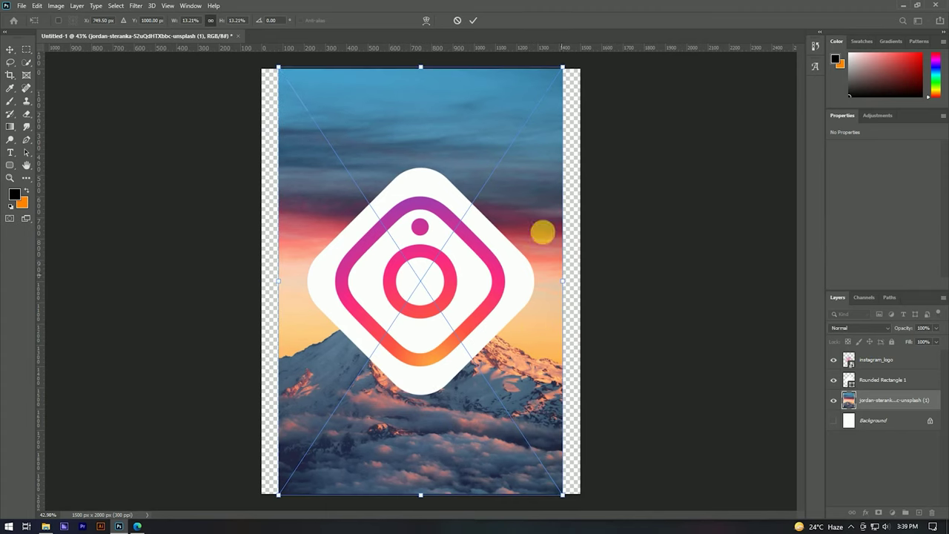
# - Move the mountain photo above Rounded Rectangle 1, scale it to 9.12% and centre it
pyautogui.click(473, 20)
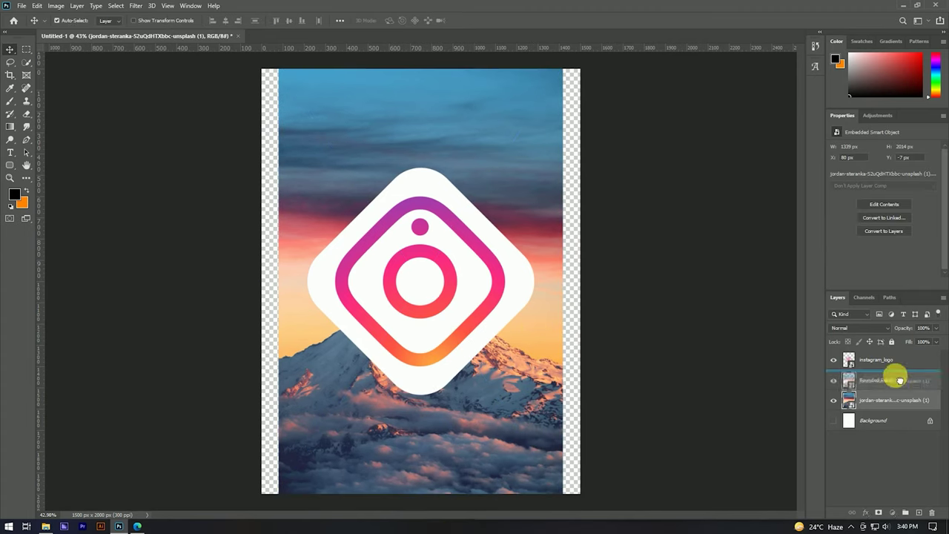
pyautogui.moveTo(906, 414); pyautogui.dragTo(894, 377)
pyautogui.hotkey('ctrl', 't')
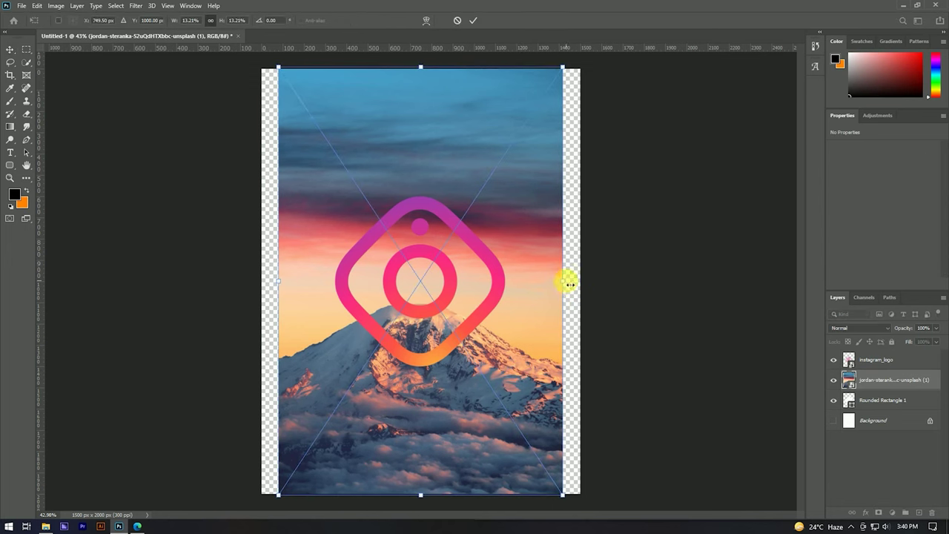
pyautogui.moveTo(568, 284); pyautogui.dragTo(519, 280)
pyautogui.moveTo(489, 312); pyautogui.dragTo(466, 298)
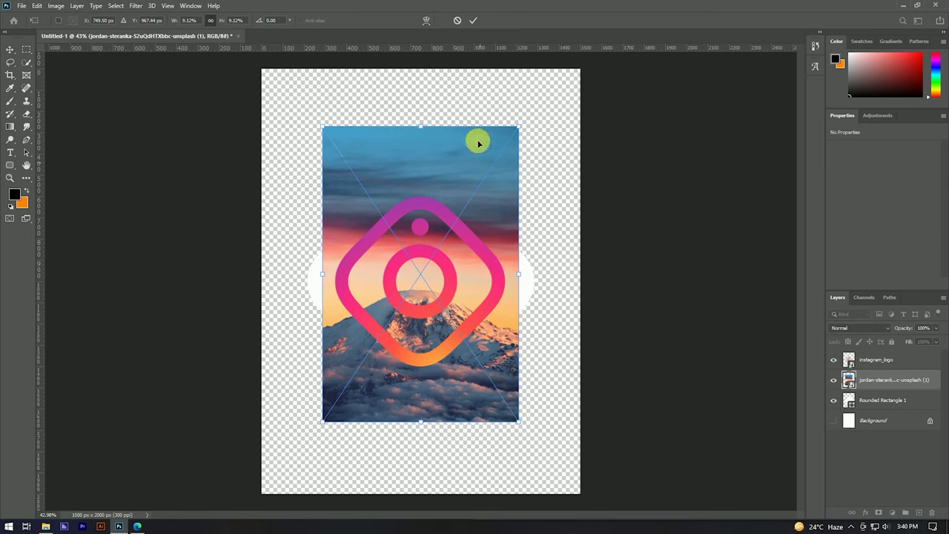
pyautogui.click(472, 21)
pyautogui.click(919, 360)
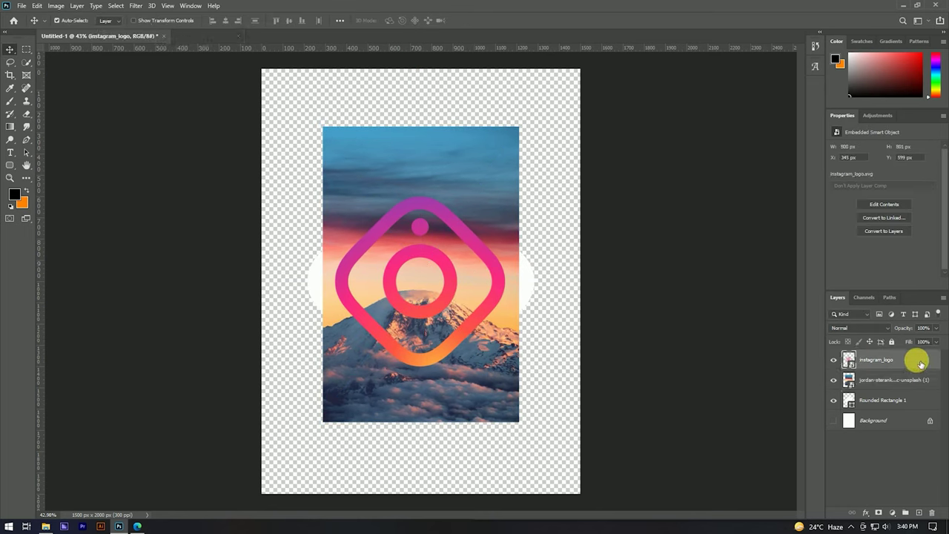
# - Give the Instagram logo a white Color Overlay layer style
pyautogui.doubleClick(920, 361)
pyautogui.click(569, 214)
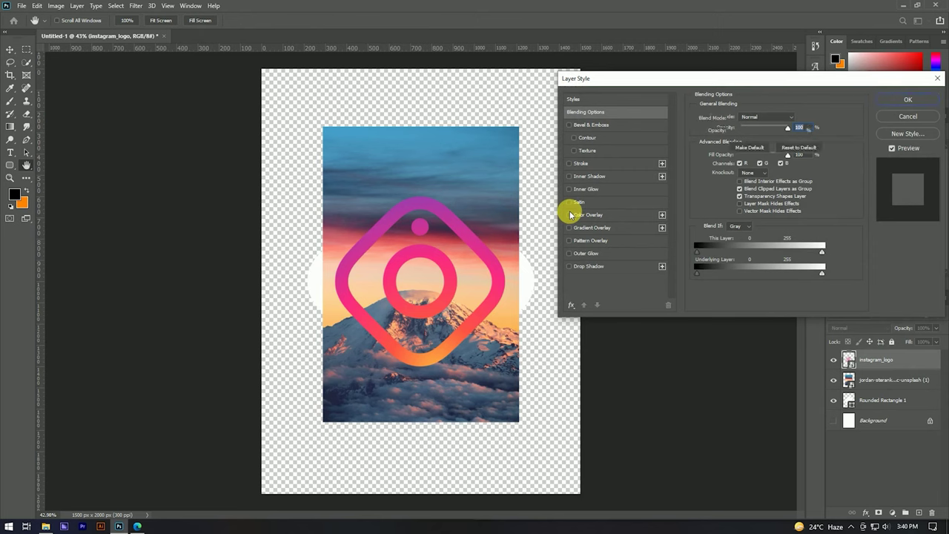
pyautogui.click(796, 118)
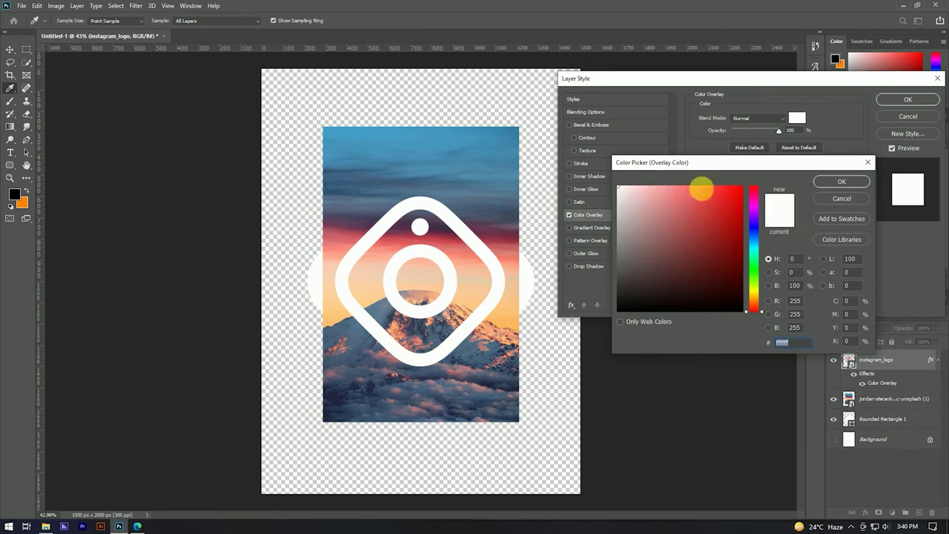
pyautogui.click(823, 186)
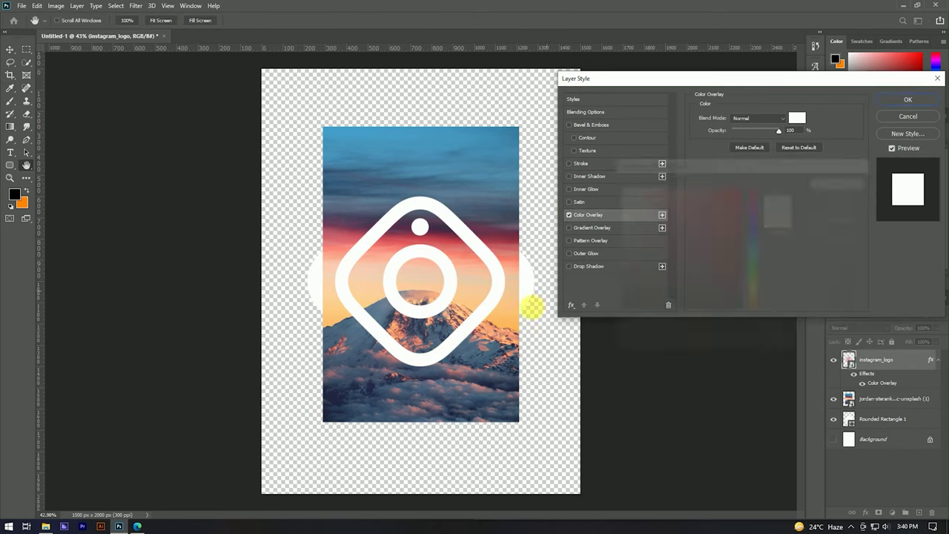
# - Add a Drop Shadow with 8% spread to the logo
pyautogui.click(590, 265)
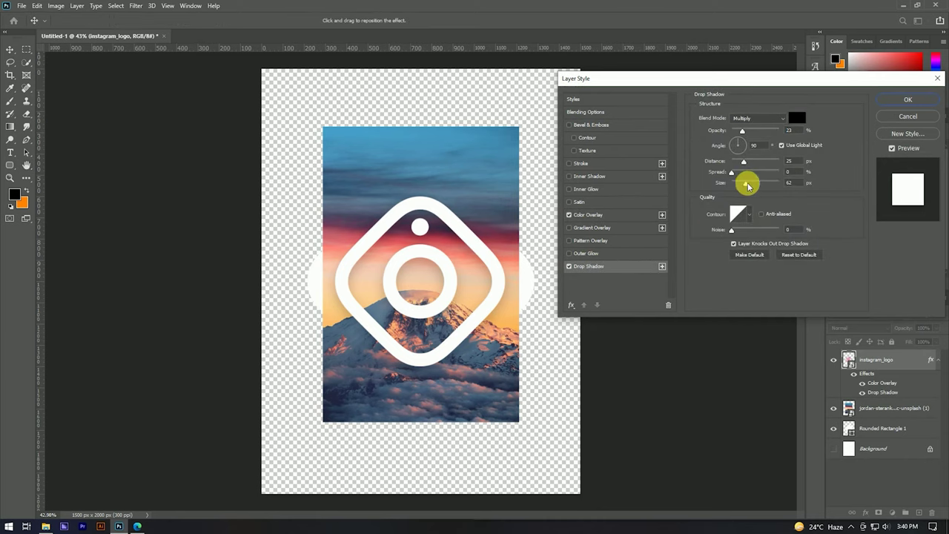
pyautogui.moveTo(731, 172); pyautogui.dragTo(737, 173)
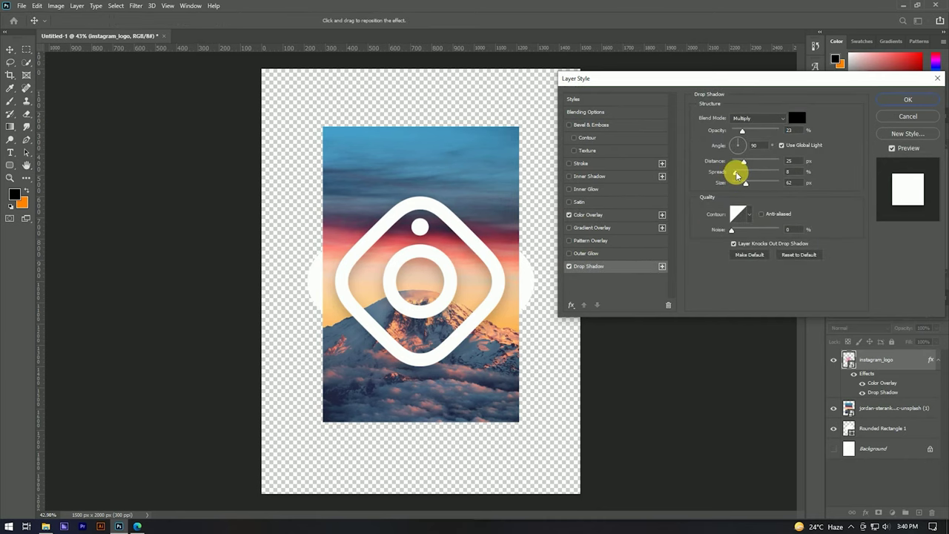
pyautogui.click(908, 99)
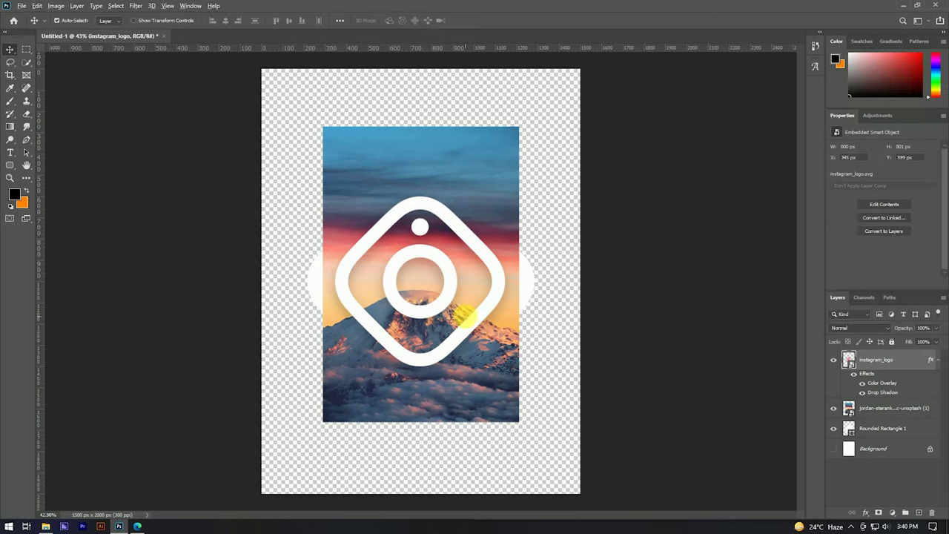
pyautogui.scroll(5, 459, 334)
# - Enlarge the mountain photo behind the logo to about 995 × 1497 px
pyautogui.moveTo(486, 391)
pyautogui.mouseDown()
pyautogui.moveTo(487, 413)
pyautogui.moveTo(515, 398)
pyautogui.mouseUp()
pyautogui.scroll(-5, 504, 398)
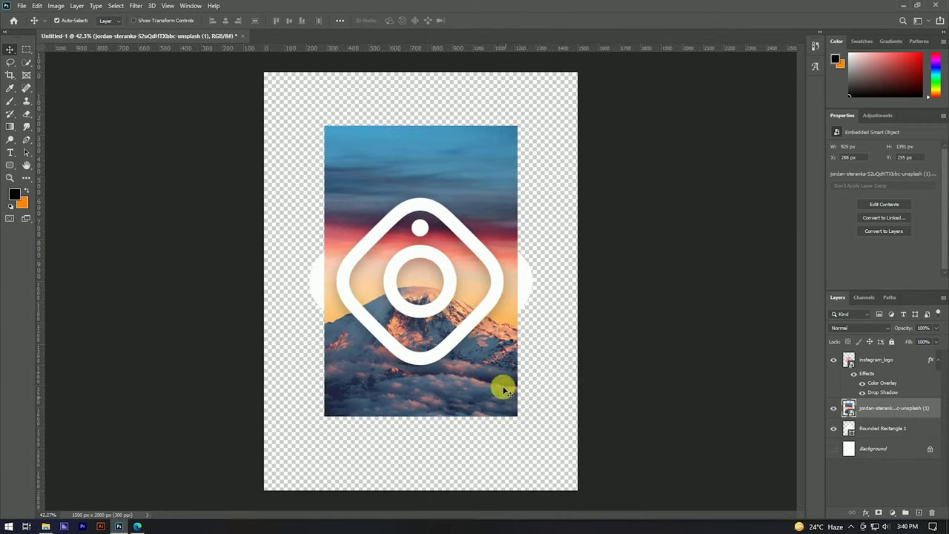
pyautogui.hotkey('ctrl', 't')
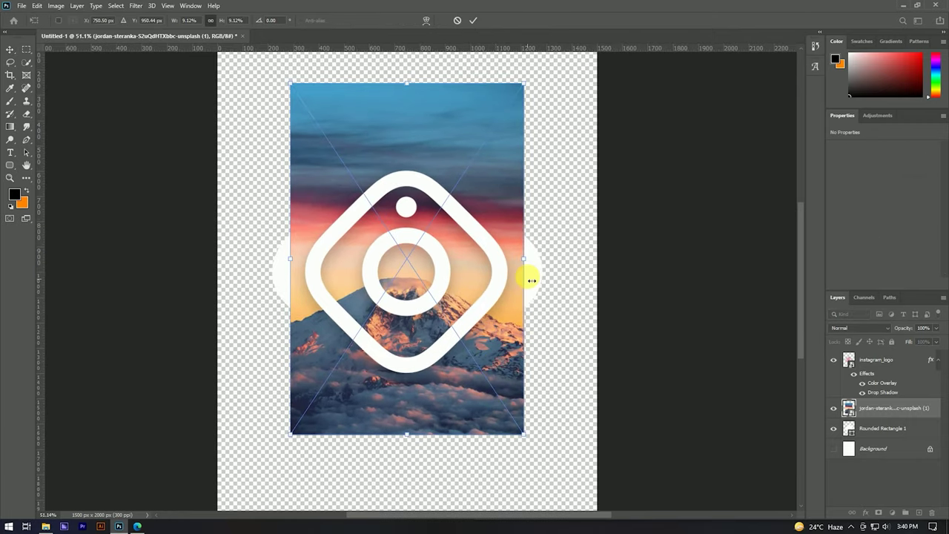
pyautogui.moveTo(532, 269); pyautogui.dragTo(540, 261)
pyautogui.moveTo(504, 309); pyautogui.dragTo(510, 304)
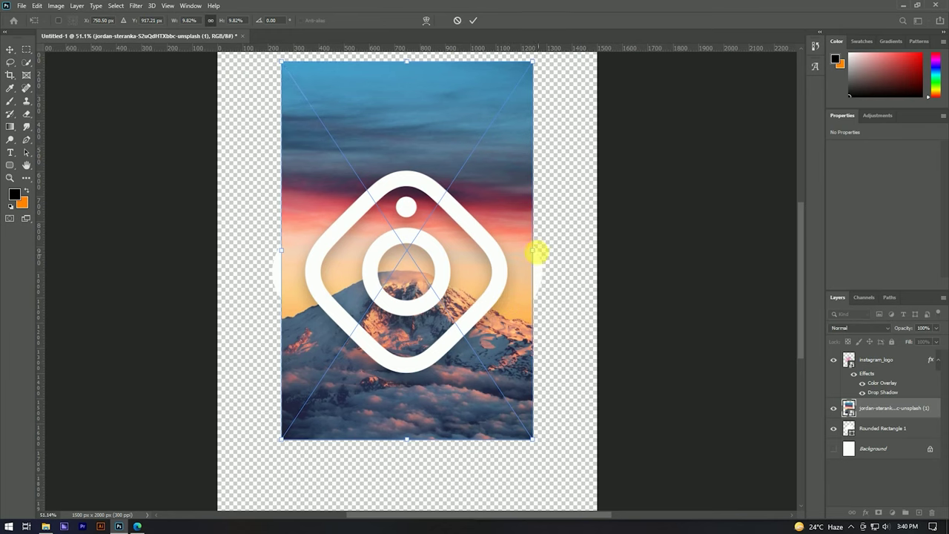
pyautogui.click(473, 20)
# - Duplicate the mountain photo layer with Ctrl+J
pyautogui.scroll(-2, 514, 247)
pyautogui.scroll(1, 515, 287)
pyautogui.scroll(-2, 511, 327)
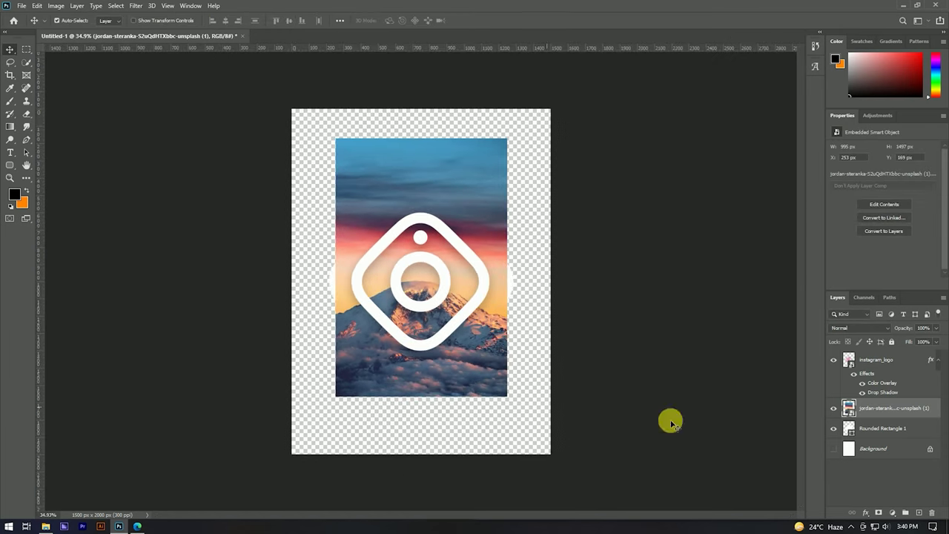
pyautogui.hotkey('ctrl', 'j')
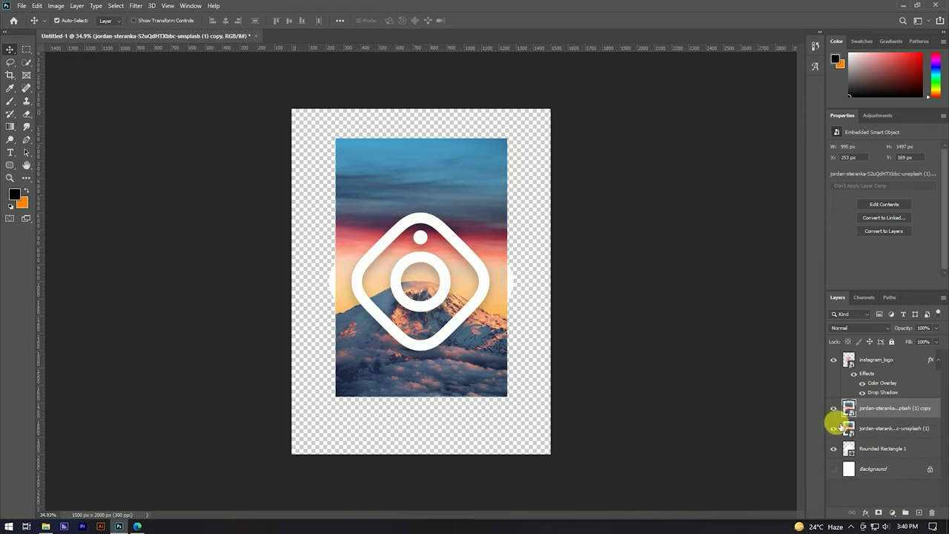
# - Move the original photo below Rounded Rectangle 1 and stretch it to fill the canvas
pyautogui.click(882, 423)
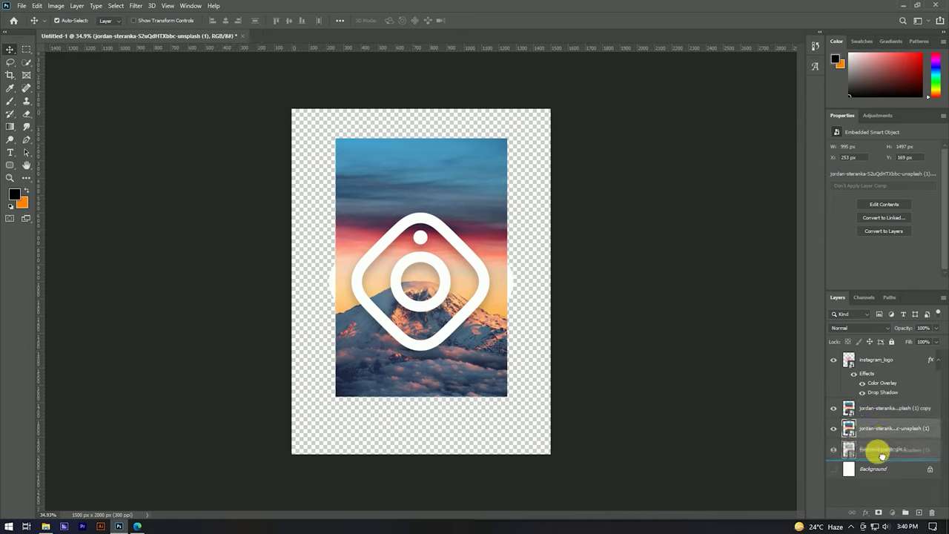
pyautogui.moveTo(877, 427); pyautogui.dragTo(885, 449)
pyautogui.hotkey('ctrl', 't')
pyautogui.moveTo(511, 272); pyautogui.dragTo(552, 269)
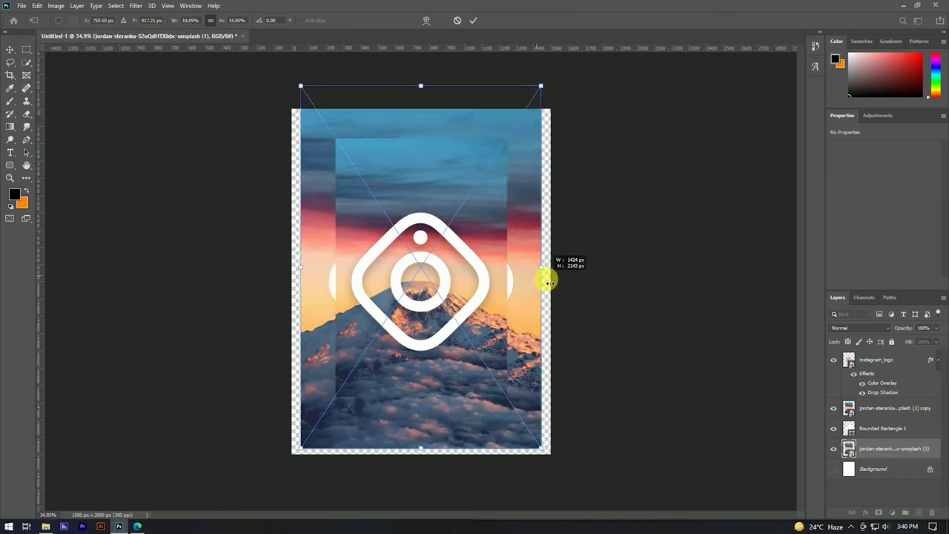
pyautogui.click(469, 21)
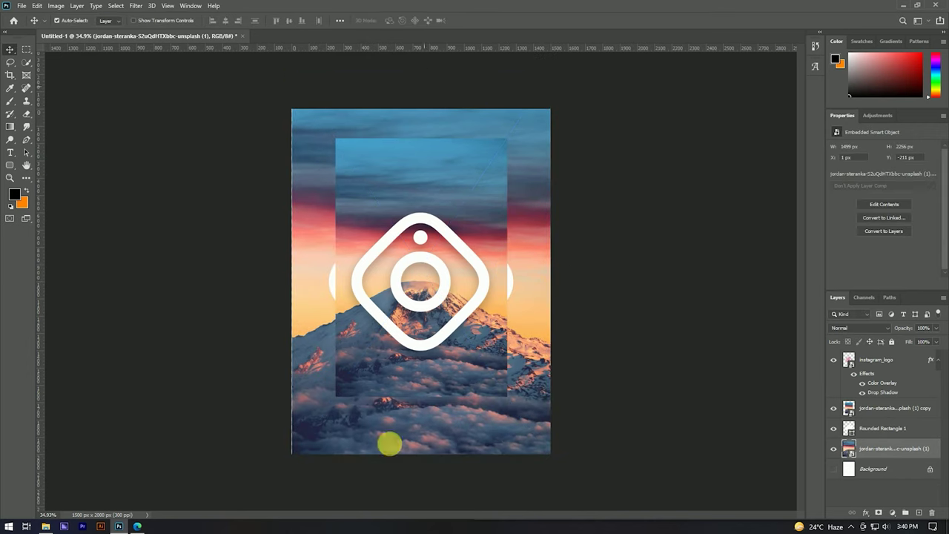
# - Clip the photo copy into the tilted rounded square
pyautogui.click(880, 409)
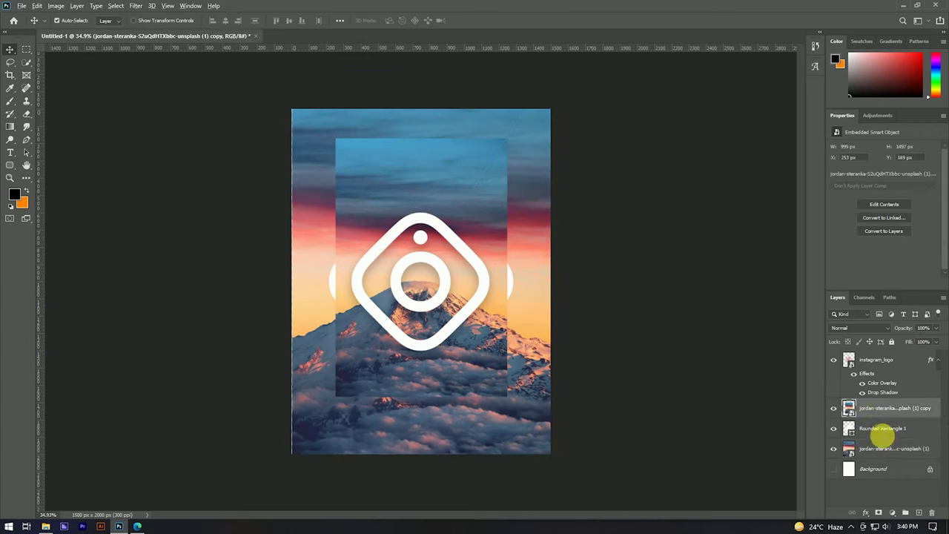
pyautogui.keyDown('alt'); pyautogui.click(888, 420); pyautogui.keyUp('alt')
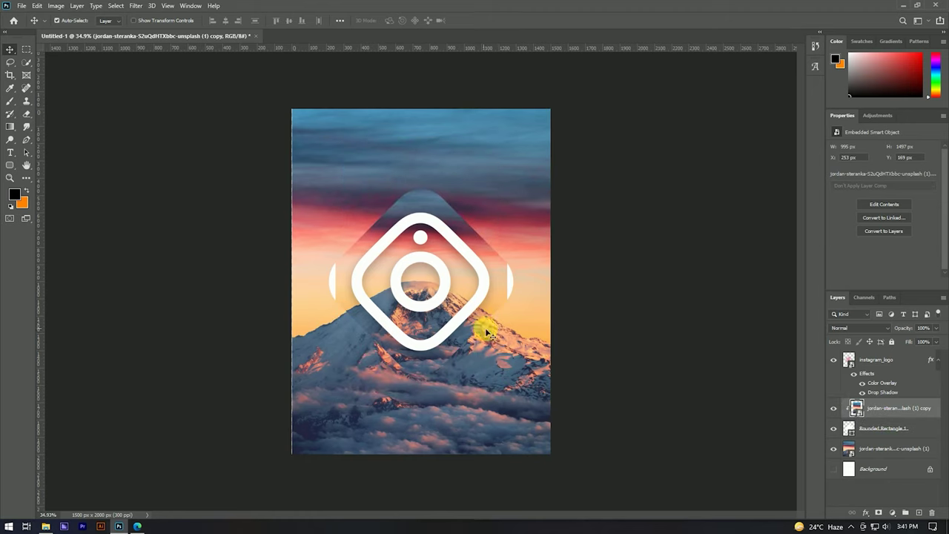
pyautogui.click(875, 448)
pyautogui.click(135, 6)
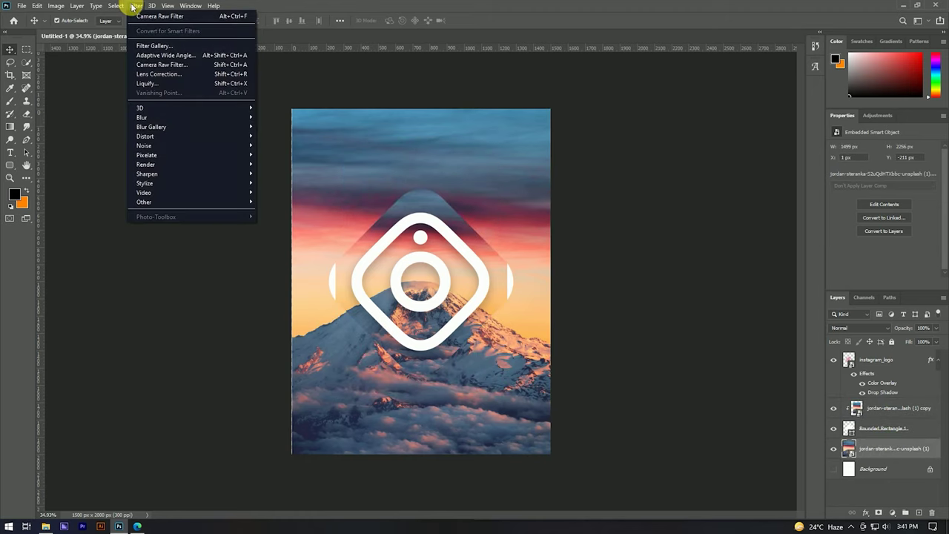
# - Hide the instagram_logo, photo copy and Rounded Rectangle 1 layers
pyautogui.click(869, 443)
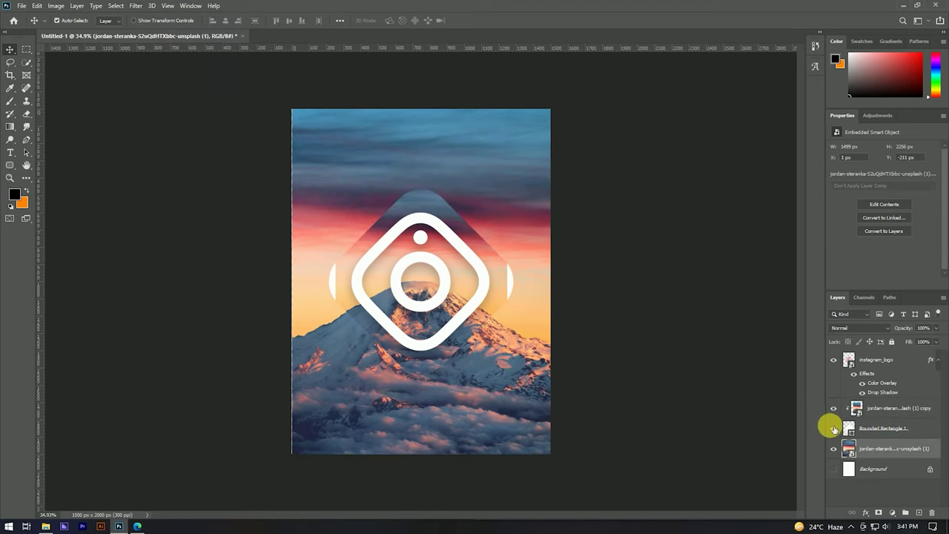
pyautogui.click(833, 359)
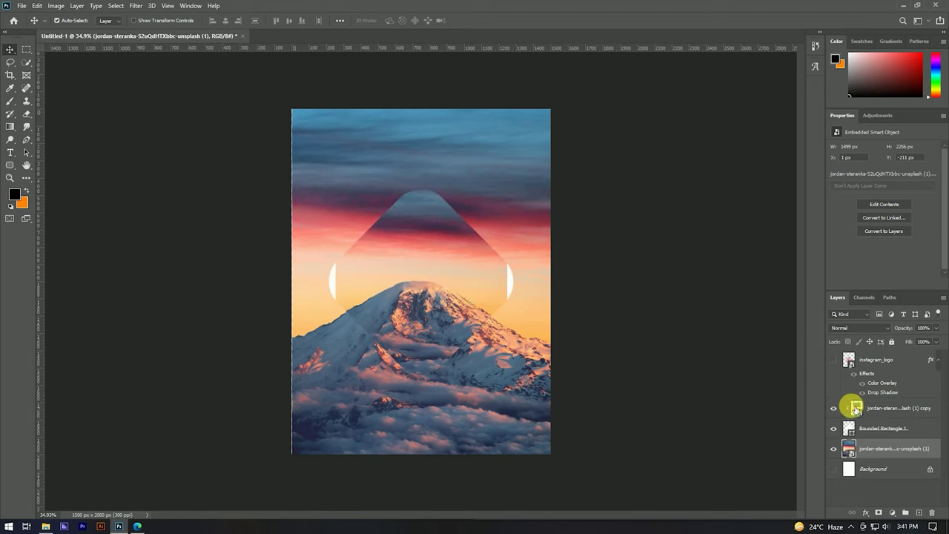
pyautogui.click(834, 407)
pyautogui.click(833, 427)
pyautogui.scroll(1, 420, 262)
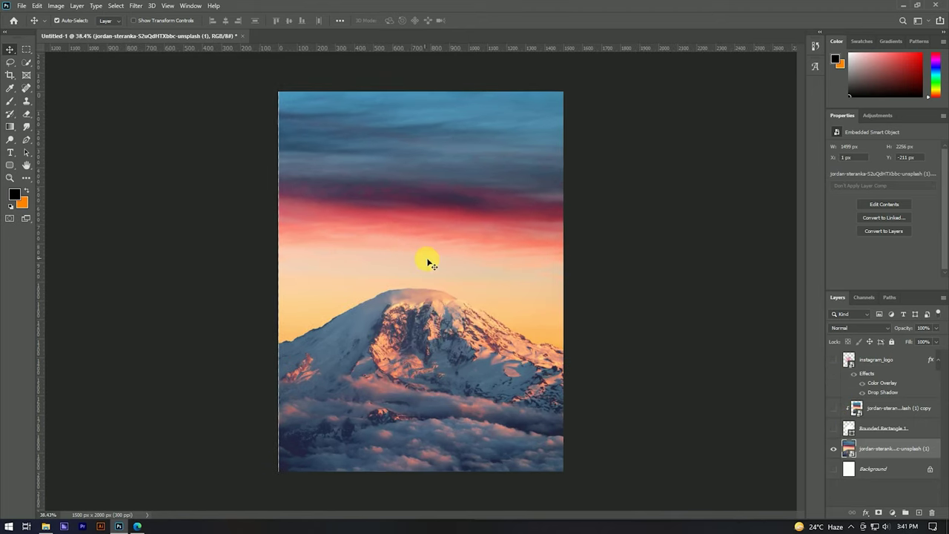
# - Widen the background photo to cover the canvas at 1522 × 2291 px
pyautogui.hotkey('ctrl', 't')
pyautogui.moveTo(279, 268); pyautogui.dragTo(274, 265)
pyautogui.click(473, 20)
pyautogui.scroll(-2, 455, 244)
pyautogui.scroll(3, 432, 233)
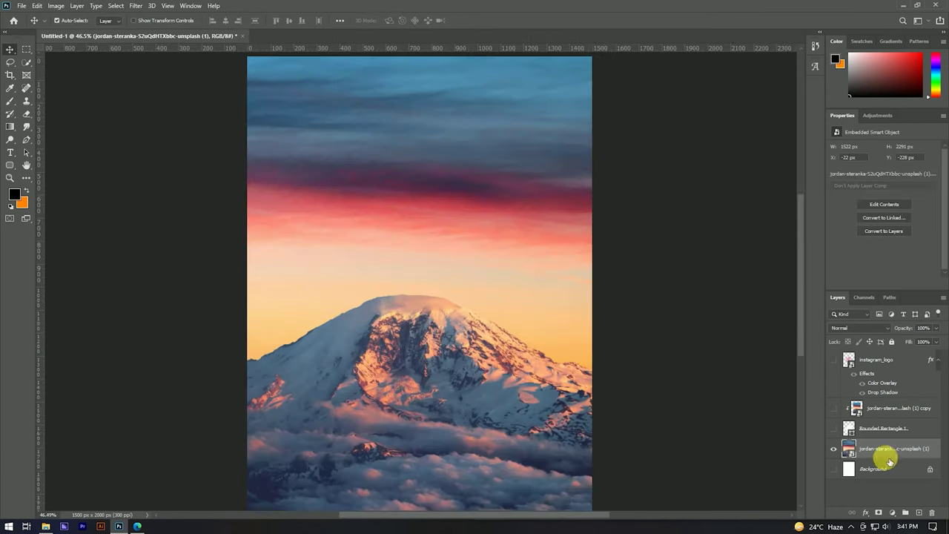
# - Rasterize the background photo layer into a plain pixel layer
pyautogui.rightClick(890, 463)
pyautogui.click(841, 206)
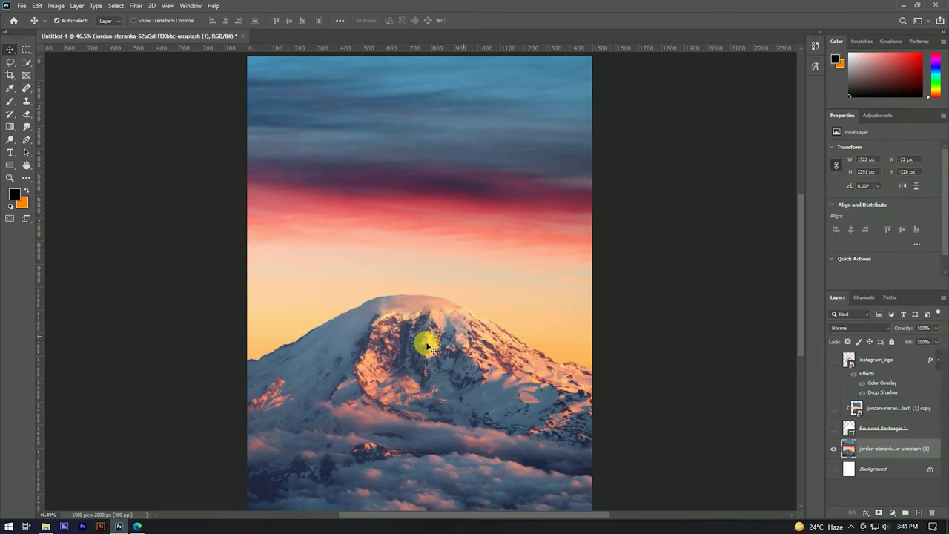
pyautogui.scroll(2, 428, 345)
pyautogui.scroll(1, 371, 278)
pyautogui.scroll(-2, 377, 263)
pyautogui.scroll(-1, 385, 237)
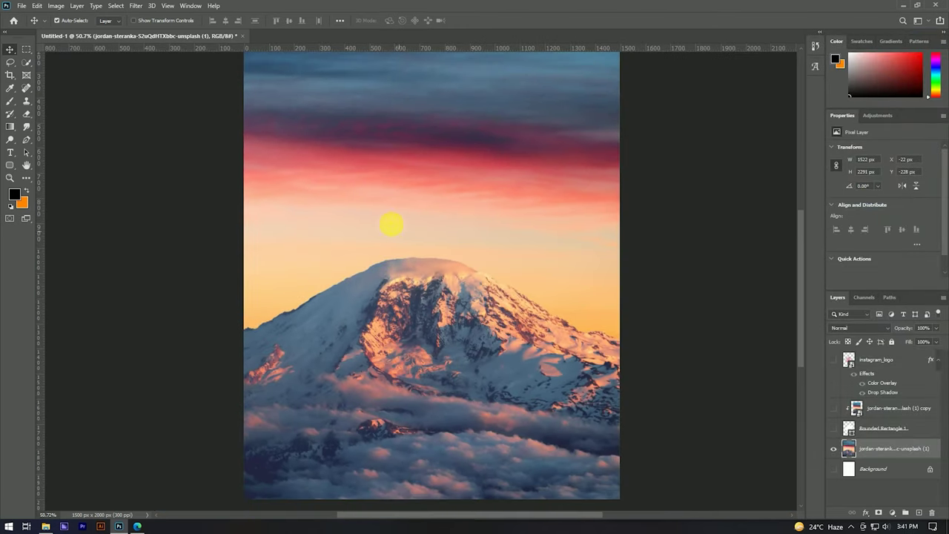
pyautogui.click(26, 99)
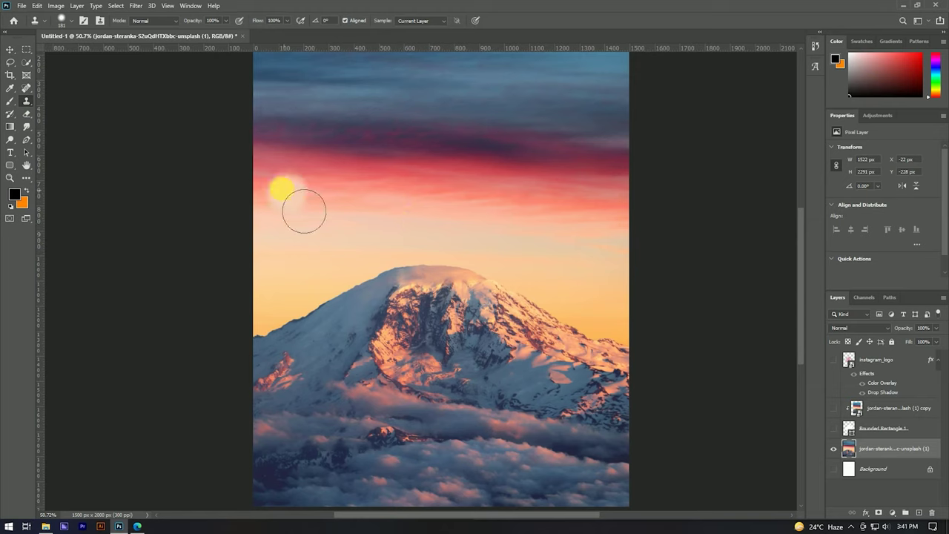
# - Clone-stamp peach sky over the red cloud wisps using a soft brush of about 315 px
pyautogui.moveTo(313, 208)
pyautogui.mouseDown()
pyautogui.moveTo(335, 190)
pyautogui.moveTo(328, 216)
pyautogui.moveTo(322, 210)
pyautogui.moveTo(646, 212)
pyautogui.moveTo(572, 254)
pyautogui.moveTo(369, 239)
pyautogui.moveTo(509, 237)
pyautogui.moveTo(320, 198)
pyautogui.mouseUp()
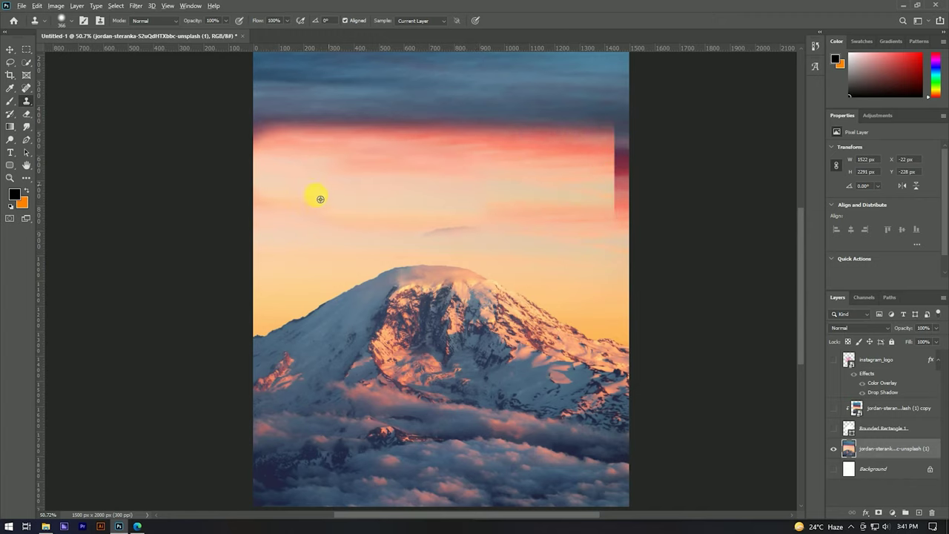
pyautogui.moveTo(506, 250); pyautogui.dragTo(509, 248)
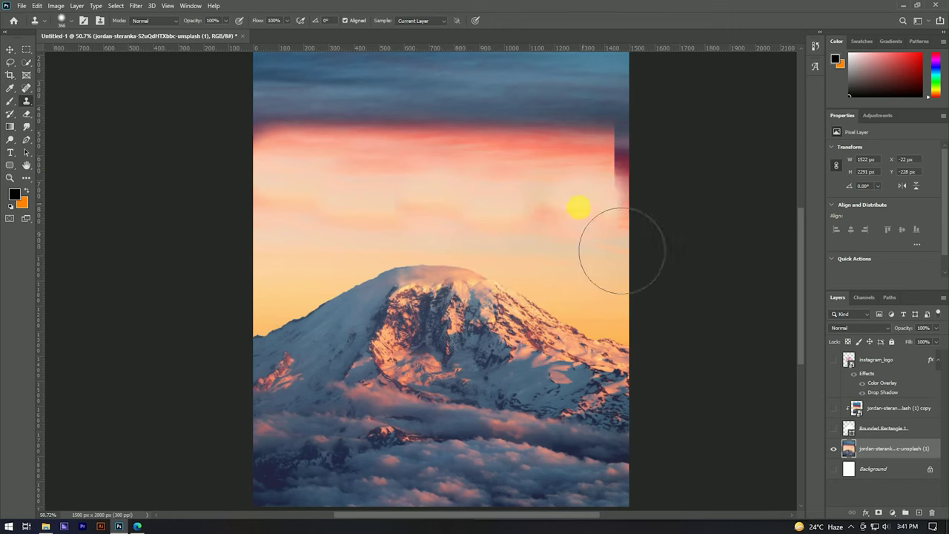
pyautogui.moveTo(620, 152)
pyautogui.mouseDown()
pyautogui.moveTo(668, 201)
pyautogui.moveTo(671, 239)
pyautogui.mouseUp()
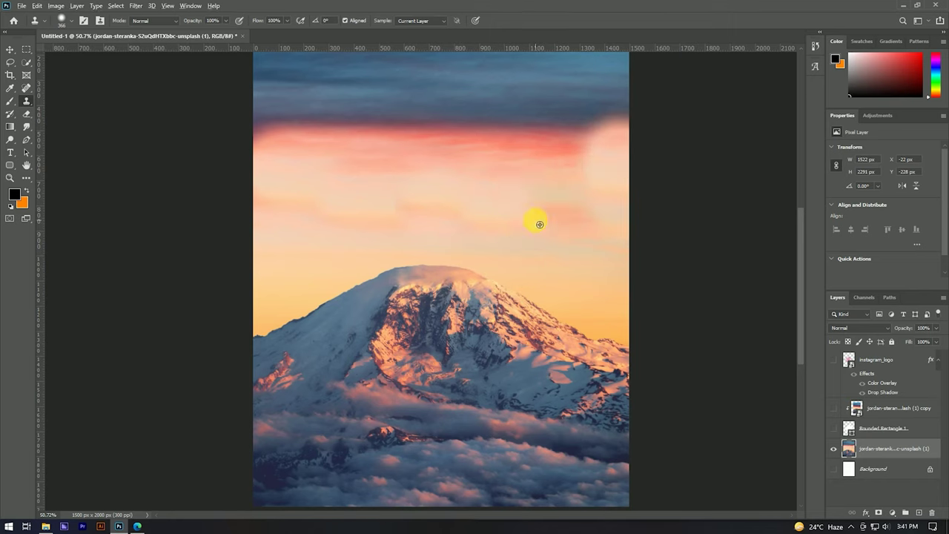
pyautogui.scroll(-3, 498, 244)
pyautogui.scroll(3, 498, 244)
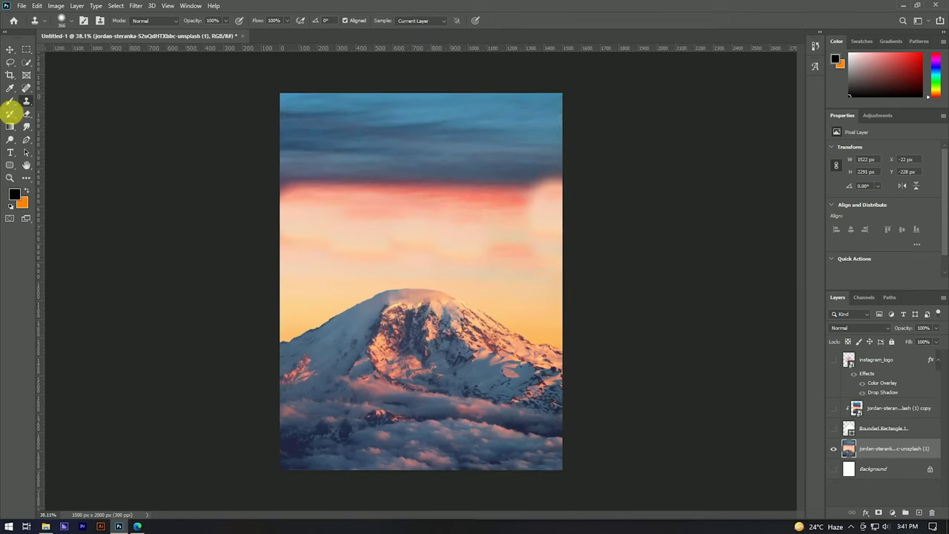
pyautogui.click(26, 49)
# - Delete the dark top band and move a copied strip of peach sky up into the gap
pyautogui.moveTo(282, 94); pyautogui.dragTo(604, 202)
pyautogui.press('Delete')
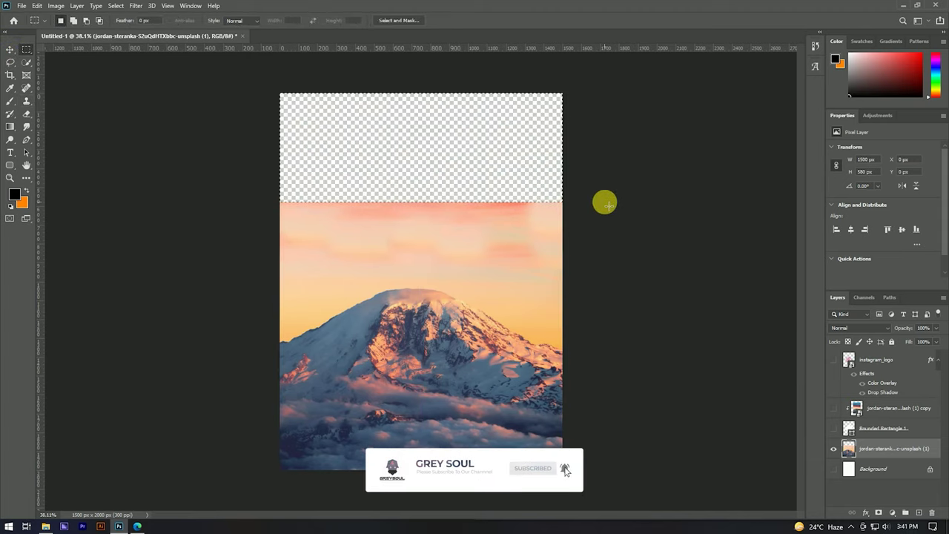
pyautogui.moveTo(281, 182); pyautogui.dragTo(584, 280)
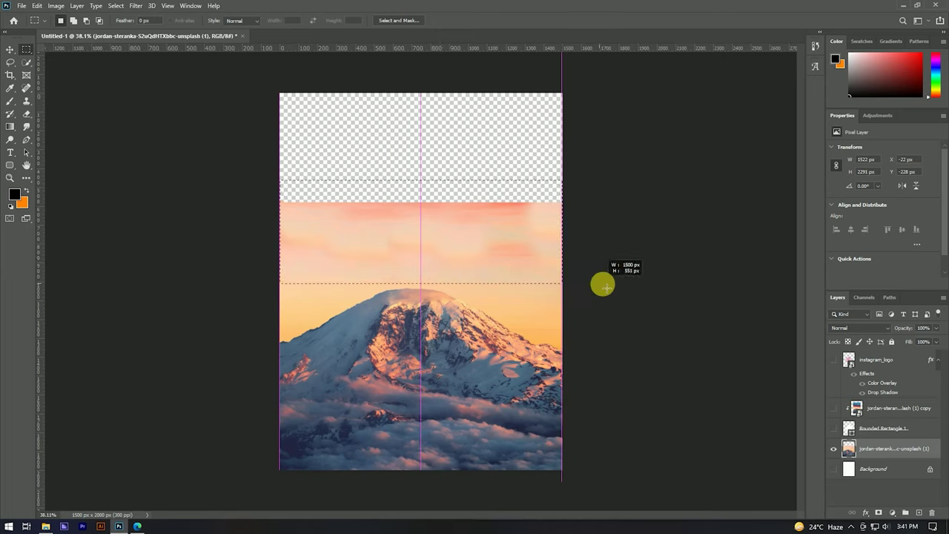
pyautogui.press('v')
pyautogui.moveTo(477, 254); pyautogui.dragTo(473, 175)
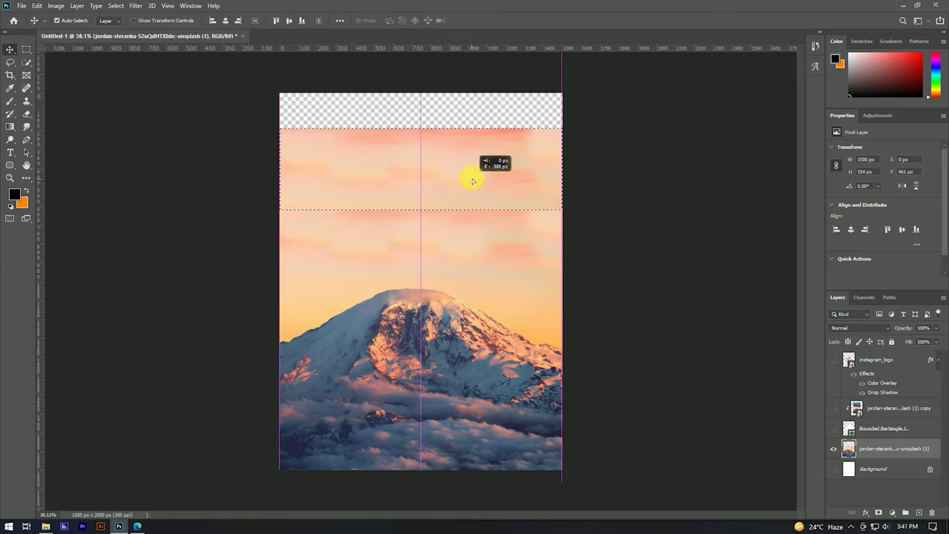
pyautogui.moveTo(473, 174); pyautogui.dragTo(474, 176)
# - Stretch the peach sky strip up to the poster's top edge
pyautogui.hotkey('ctrl', 't')
pyautogui.moveTo(426, 126); pyautogui.dragTo(449, 80)
pyautogui.click(490, 20)
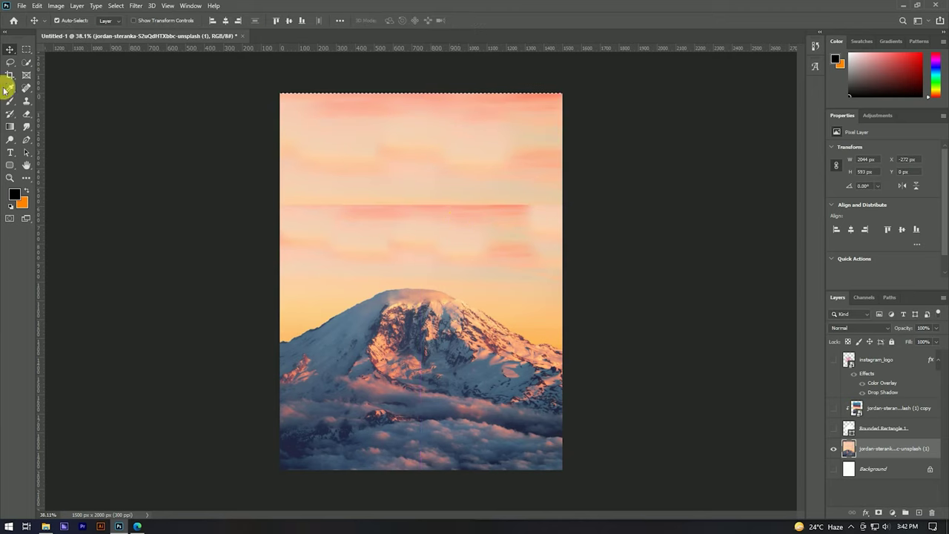
pyautogui.click(26, 101)
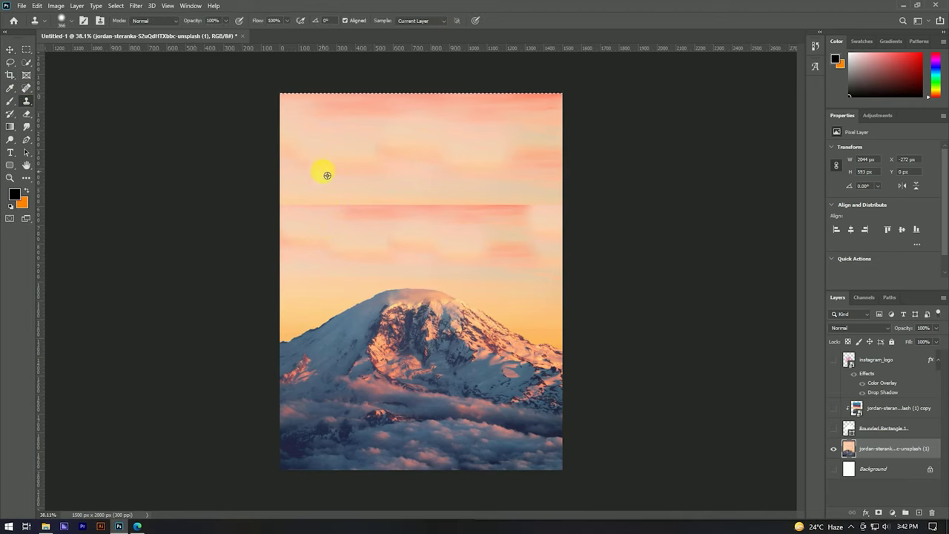
# - Clone sky texture over the streaks in the pink sky, resizing the brush to about 181 px
pyautogui.moveTo(411, 225); pyautogui.dragTo(586, 218)
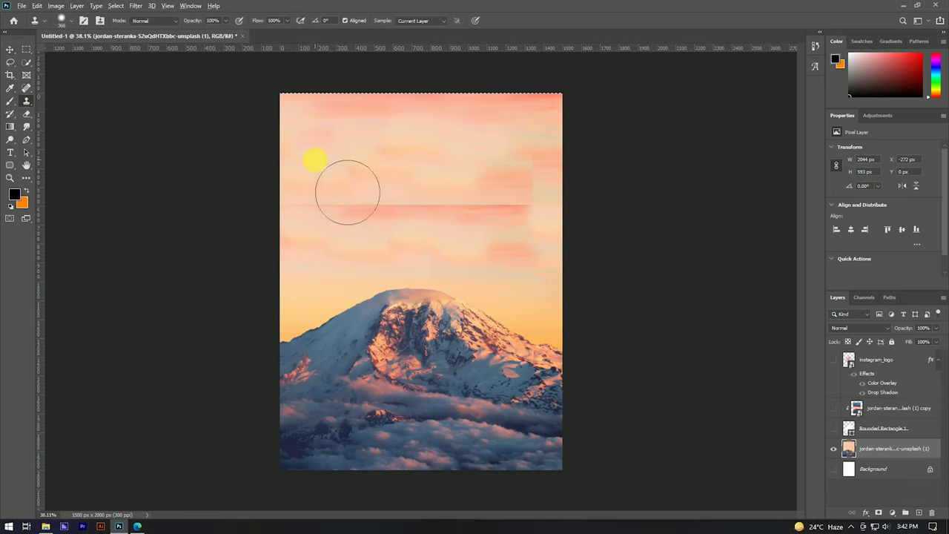
pyautogui.moveTo(510, 223); pyautogui.dragTo(446, 205)
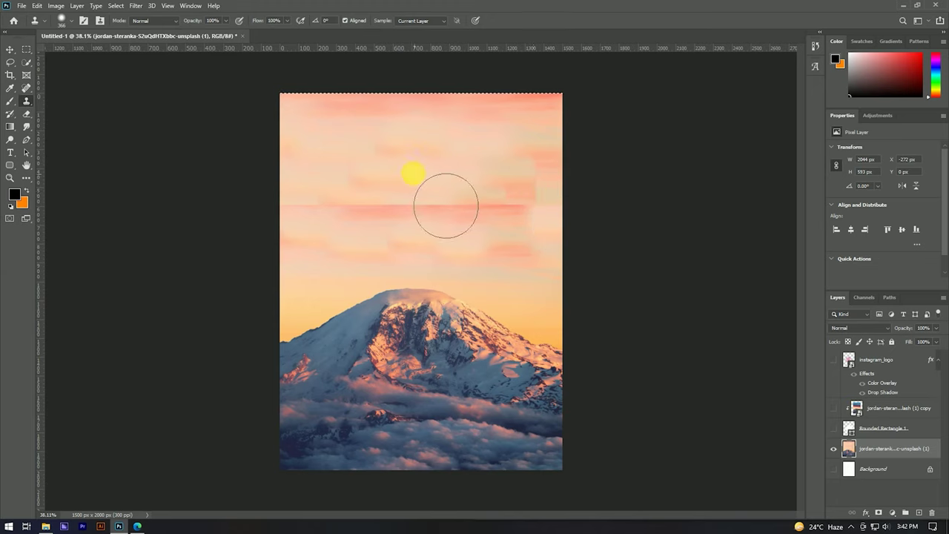
pyautogui.moveTo(349, 152)
pyautogui.mouseDown()
pyautogui.moveTo(342, 189)
pyautogui.moveTo(329, 166)
pyautogui.mouseUp()
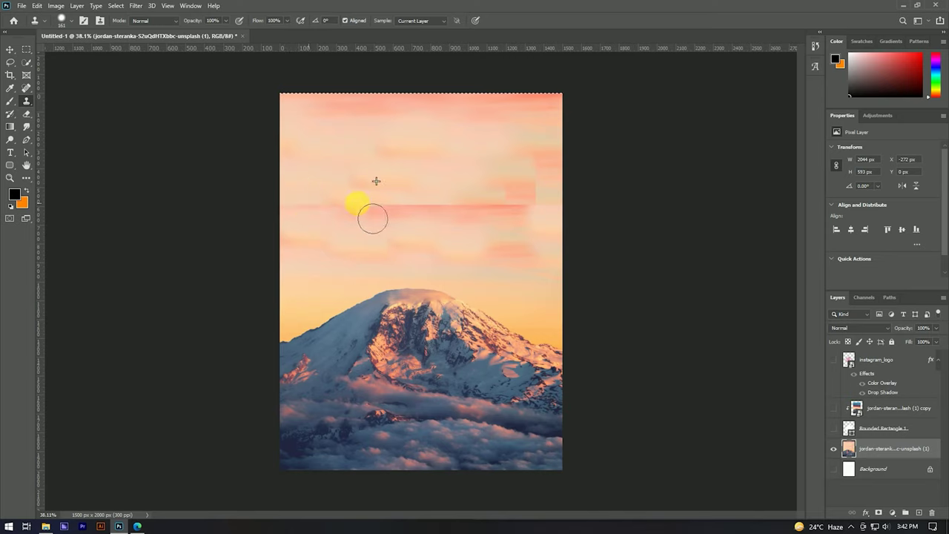
# - Select a band of upper sky and convert the mountain photo layer to a smart object
pyautogui.click(26, 50)
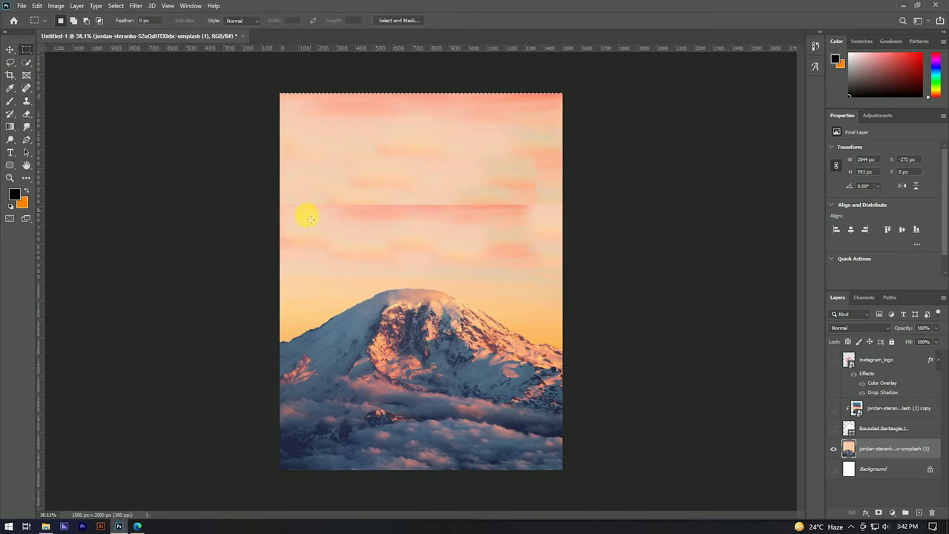
pyautogui.moveTo(272, 194); pyautogui.dragTo(568, 222)
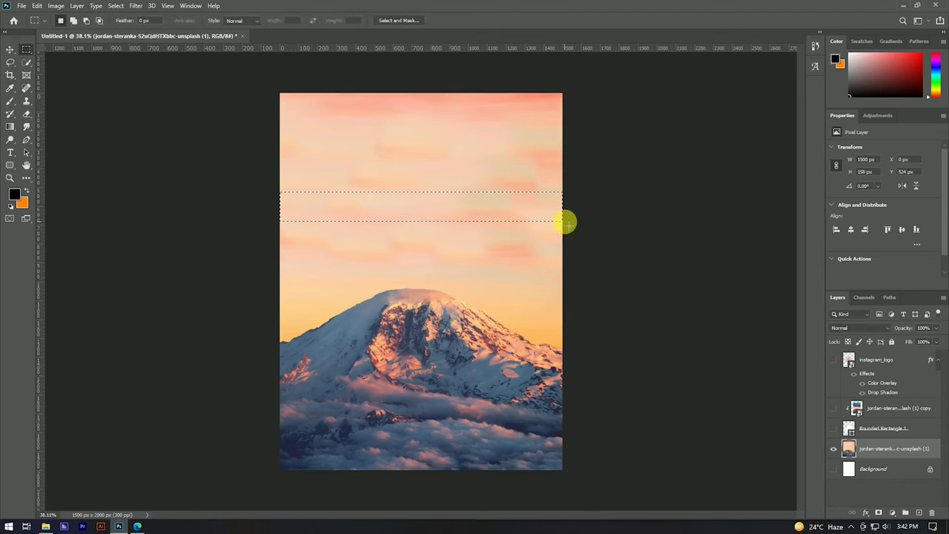
pyautogui.scroll(-2, 512, 227)
pyautogui.scroll(1, 502, 218)
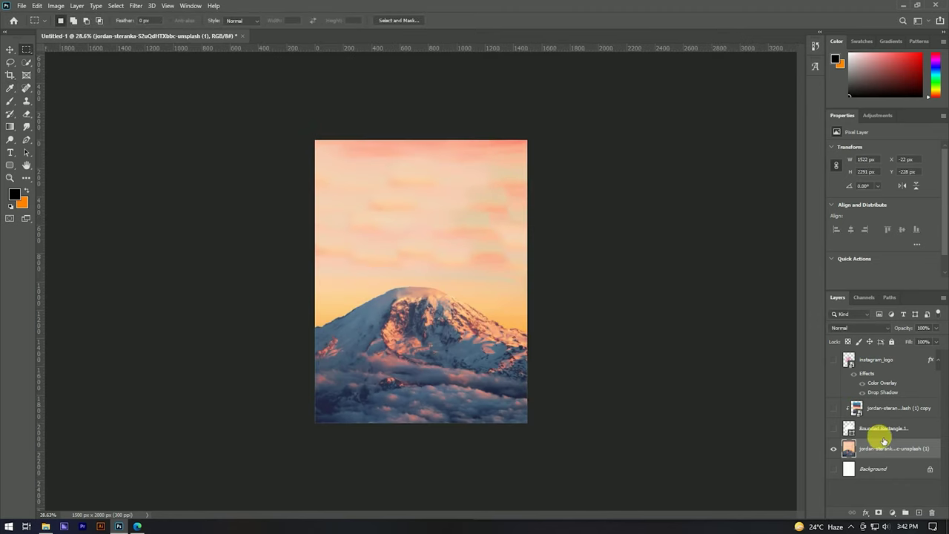
pyautogui.rightClick(872, 434)
pyautogui.click(839, 168)
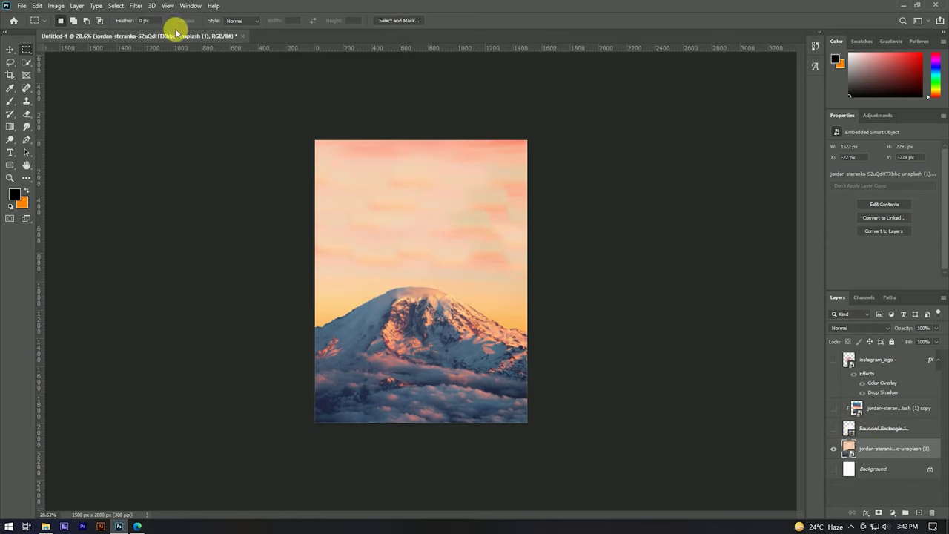
# - Apply a Gaussian Blur smart filter, then show Rounded Rectangle 1 and its clipped mountain copy
pyautogui.click(138, 7)
pyautogui.moveTo(142, 118)
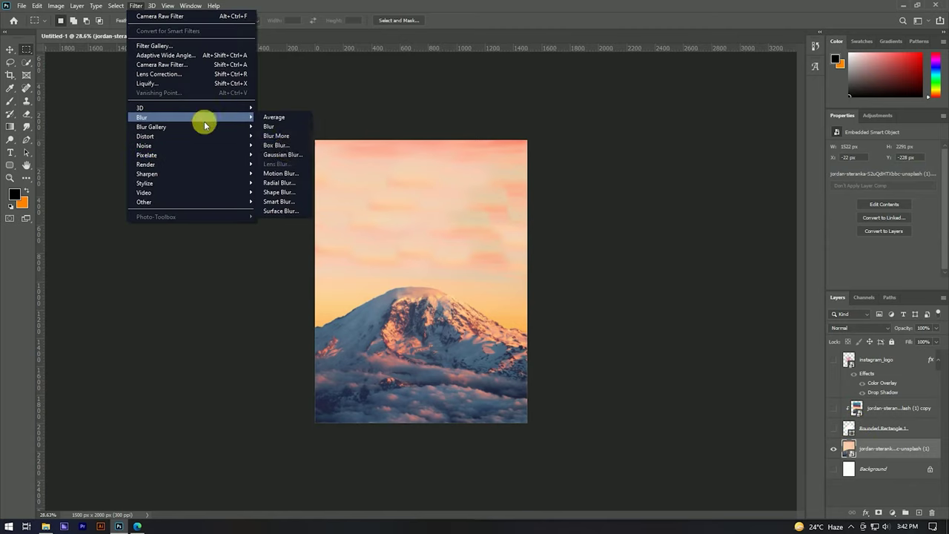
pyautogui.click(292, 156)
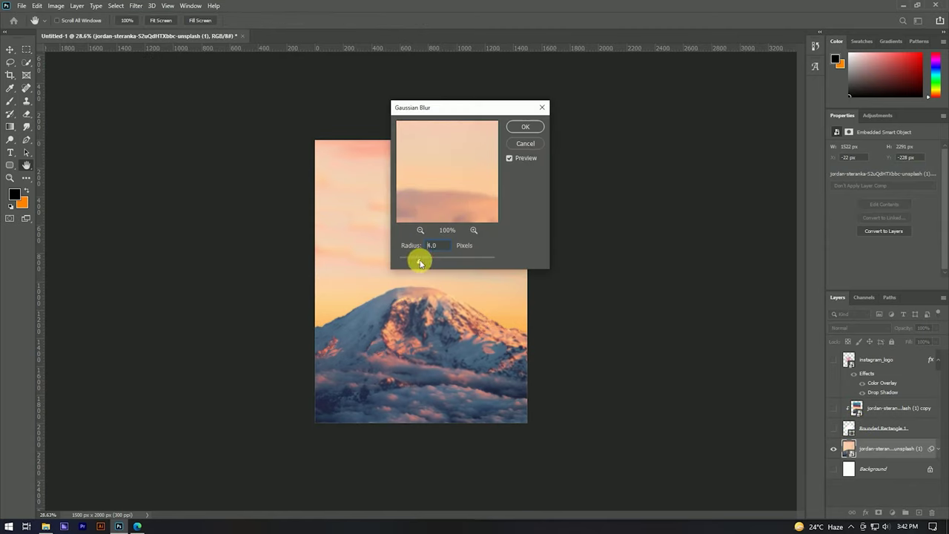
pyautogui.click(525, 127)
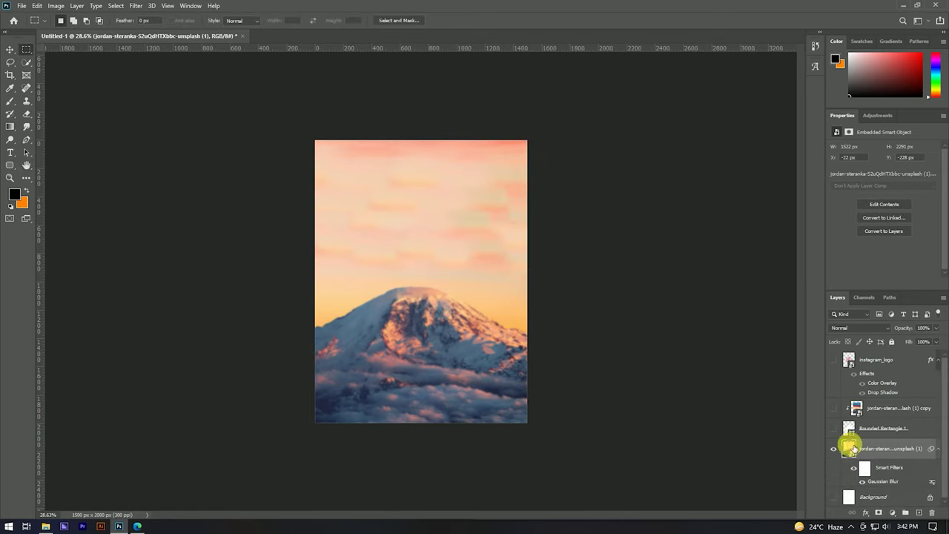
pyautogui.click(833, 428)
pyautogui.click(833, 409)
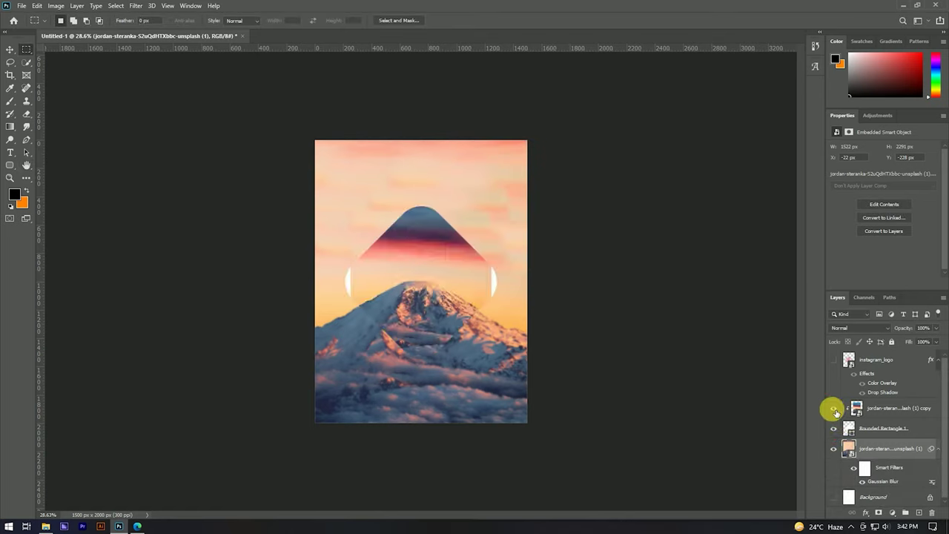
# - Make the white instagram_logo layer visible and switch to the Move tool
pyautogui.click(833, 359)
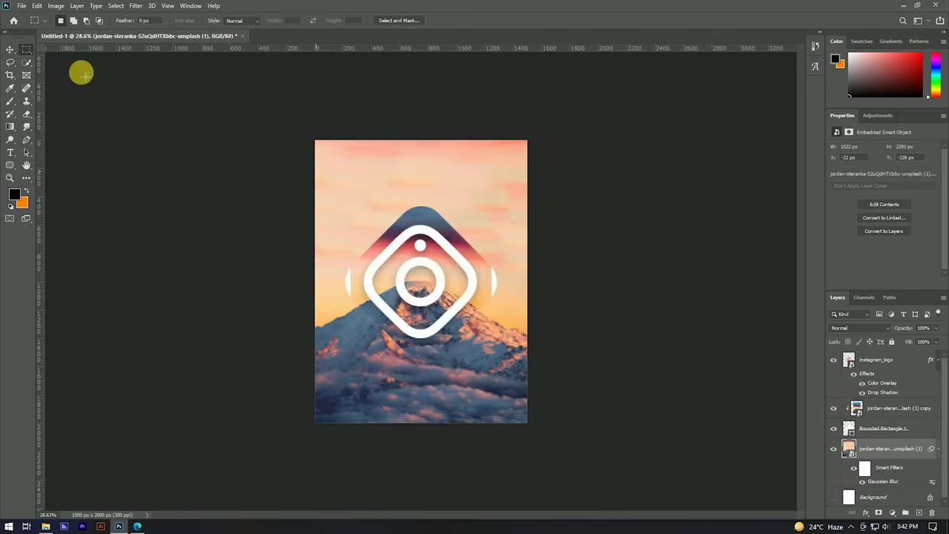
pyautogui.click(11, 50)
pyautogui.scroll(3, 485, 390)
pyautogui.scroll(-3, 462, 338)
pyautogui.scroll(2, 475, 320)
pyautogui.scroll(-1, 501, 349)
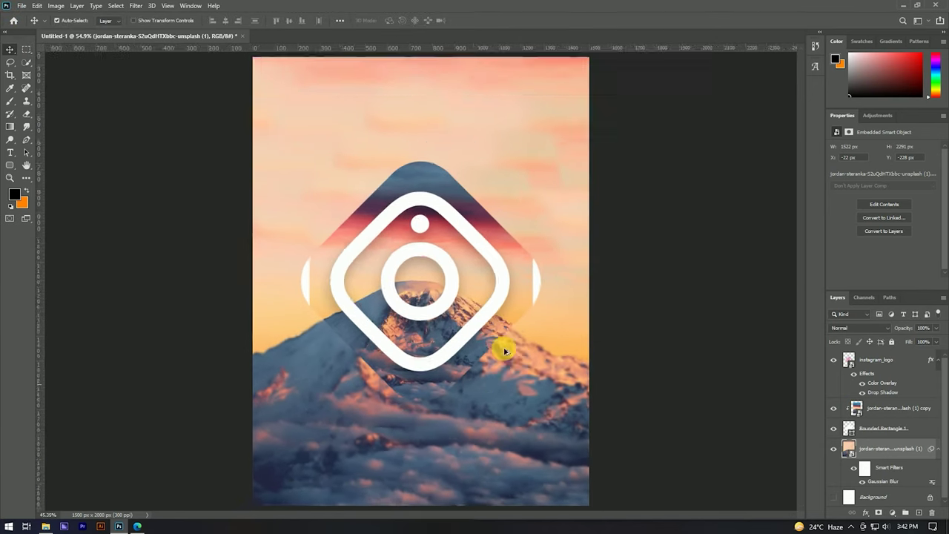
pyautogui.scroll(-1, 504, 353)
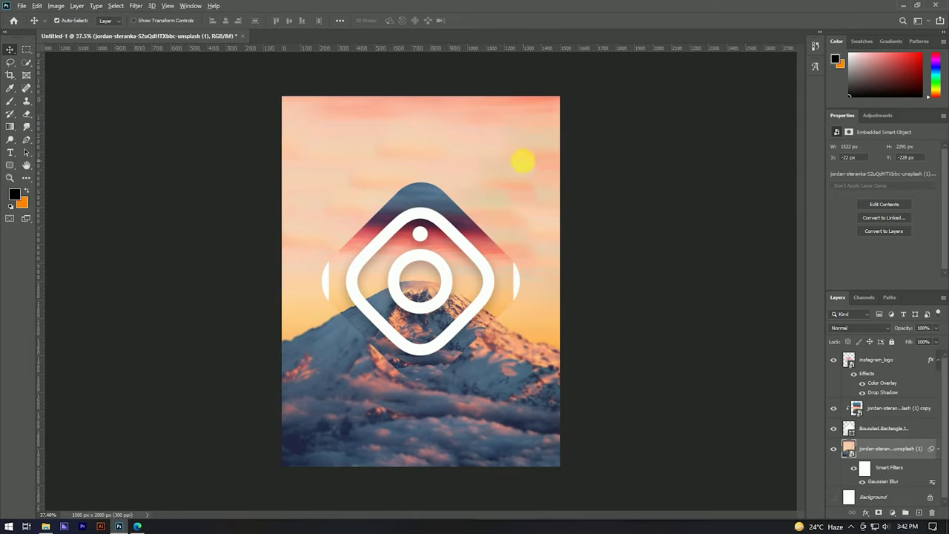
pyautogui.scroll(1, 529, 296)
pyautogui.scroll(1, 511, 364)
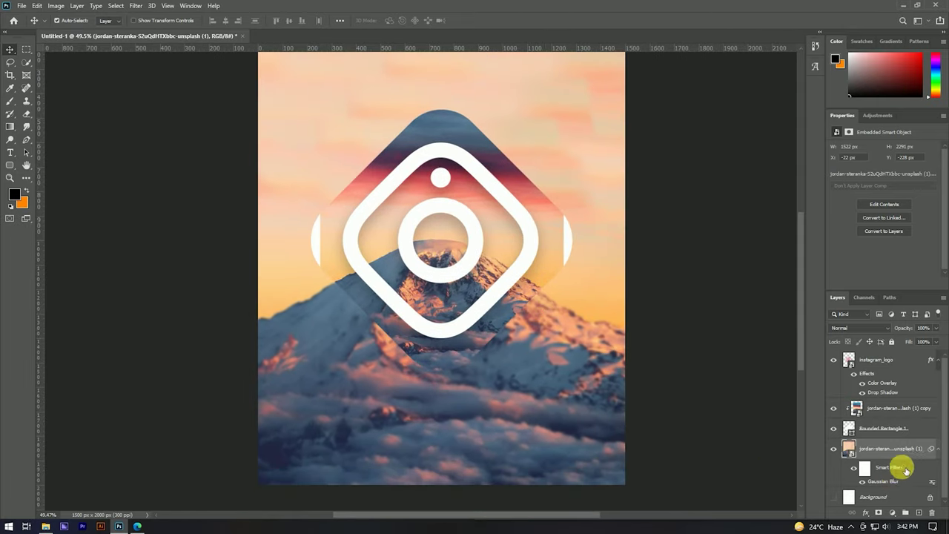
# - Reopen the background's Gaussian Blur smart filter and lower its radius
pyautogui.click(938, 450)
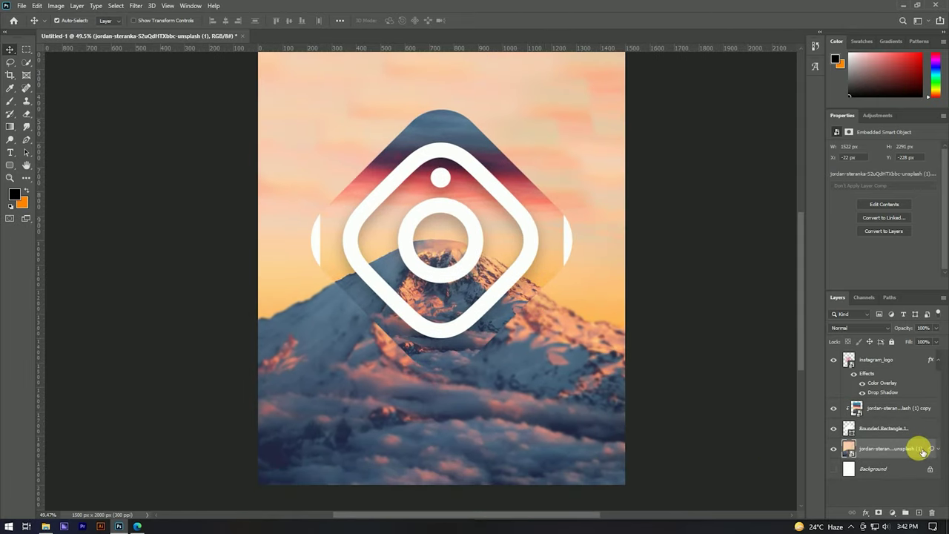
pyautogui.click(938, 450)
pyautogui.doubleClick(886, 481)
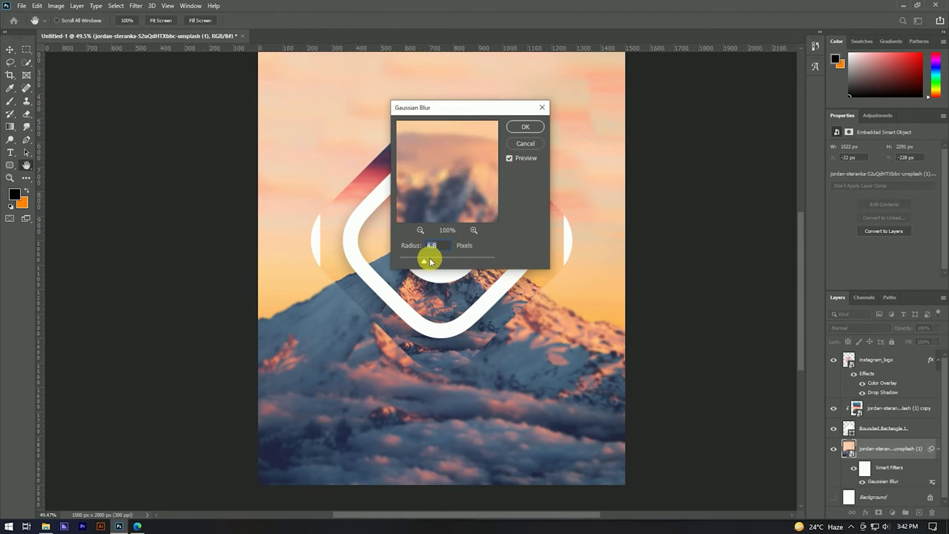
pyautogui.click(517, 126)
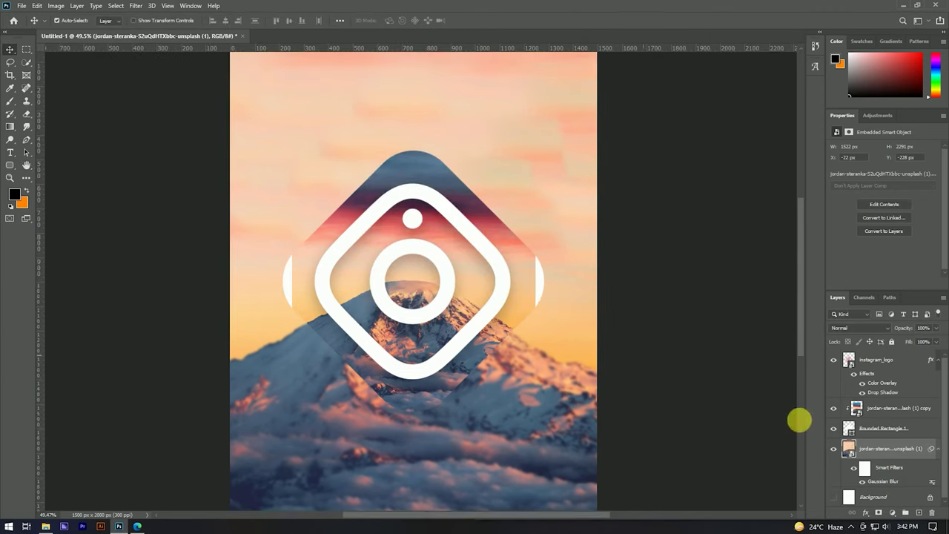
pyautogui.click(939, 450)
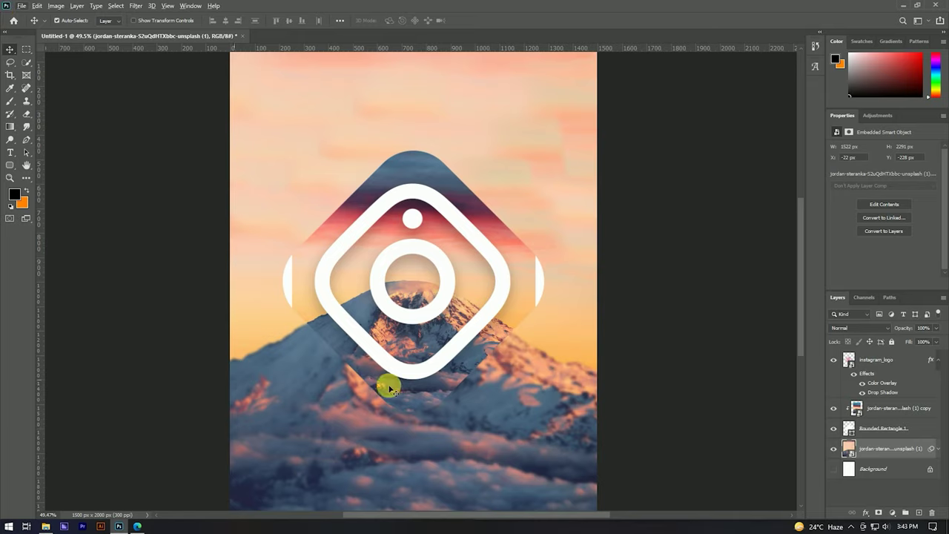
pyautogui.scroll(3, 467, 255)
pyautogui.scroll(-2, 468, 267)
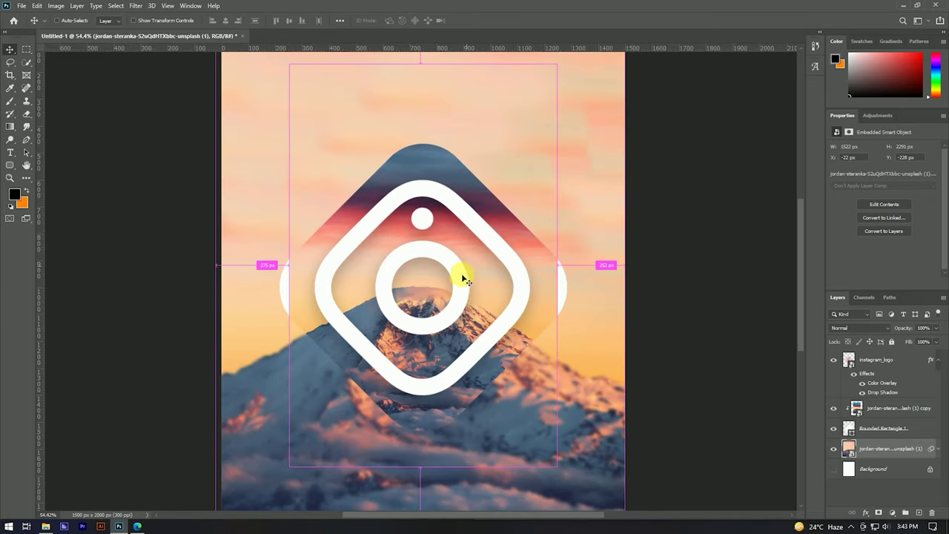
# - Start saving the document to the computer with Ctrl+S
pyautogui.press('s')
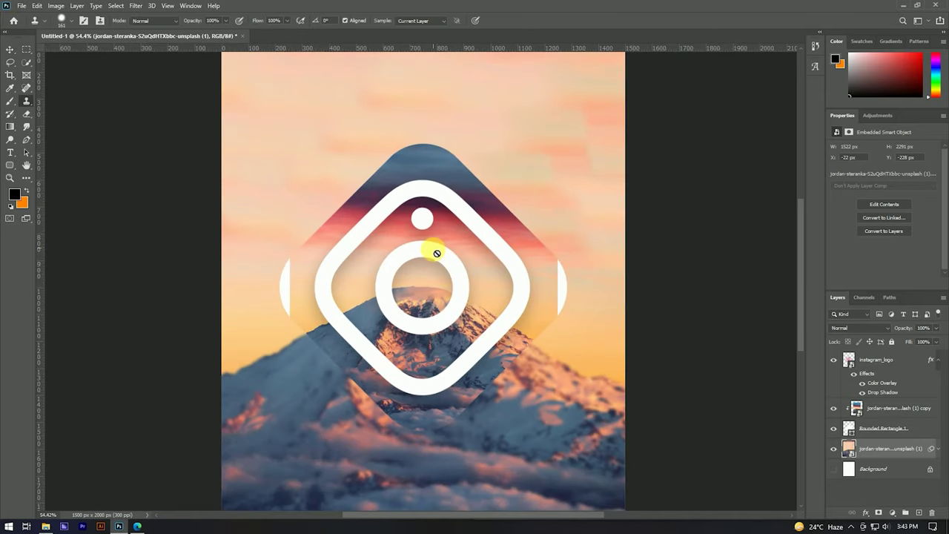
pyautogui.click(8, 51)
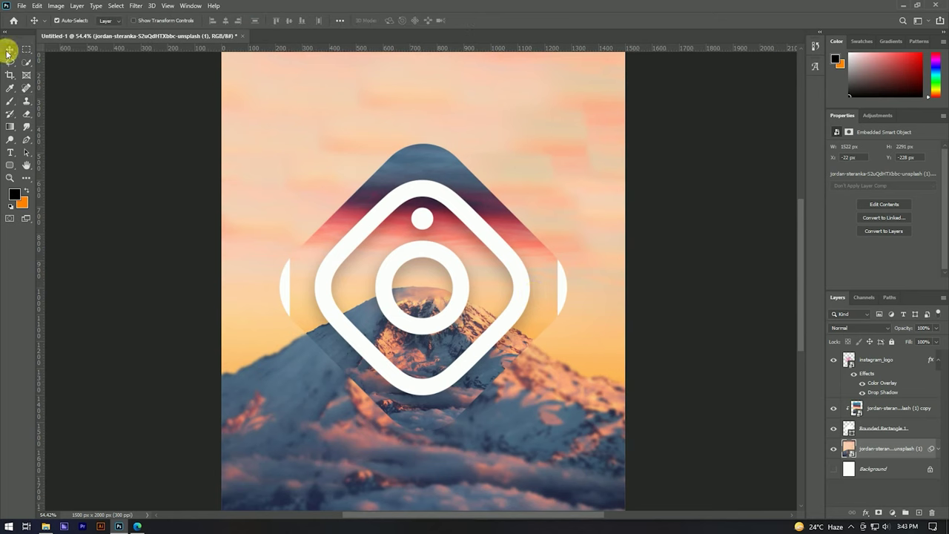
pyautogui.hotkey('ctrl', 's')
pyautogui.click(538, 350)
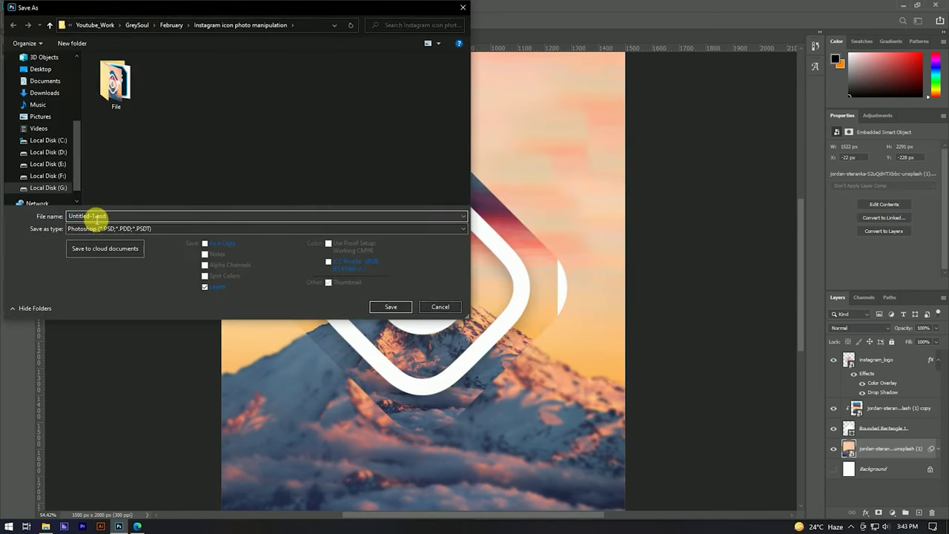
# - Name the file P.psd, save it, and accept the Maximize Compatibility prompt
pyautogui.moveTo(98, 216); pyautogui.dragTo(58, 218)
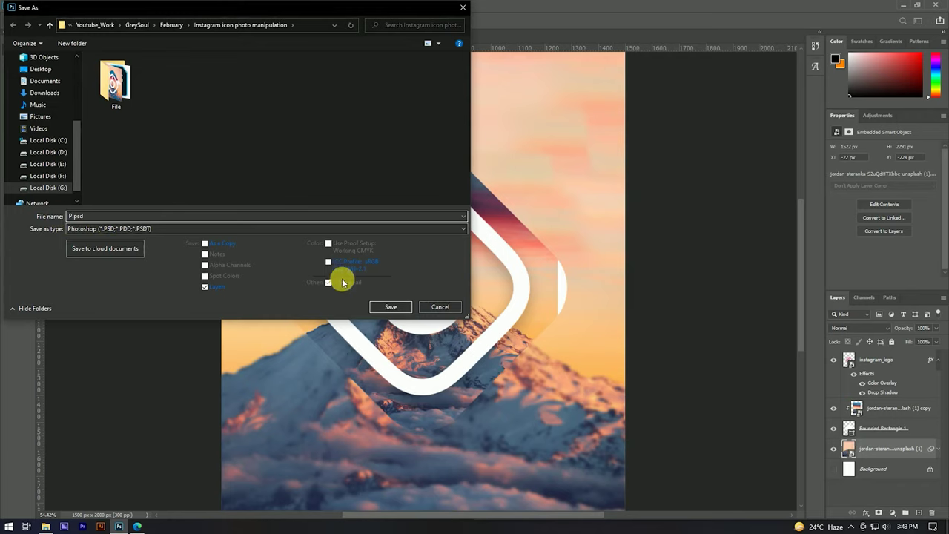
pyautogui.click(389, 306)
pyautogui.click(579, 157)
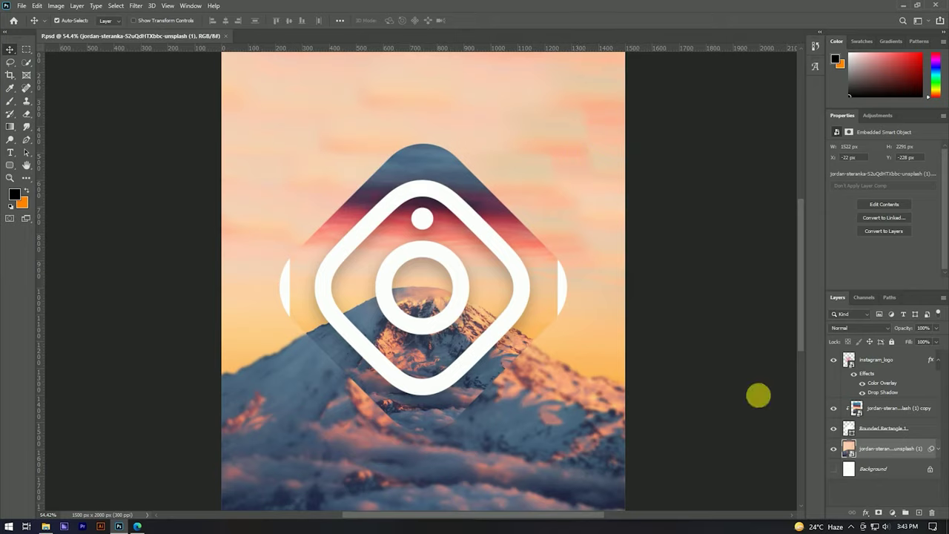
pyautogui.scroll(-3, 542, 294)
pyautogui.scroll(3, 542, 294)
# - Lock the blurred background layer and release the mountain copy from its clipping mask
pyautogui.scroll(3, 437, 324)
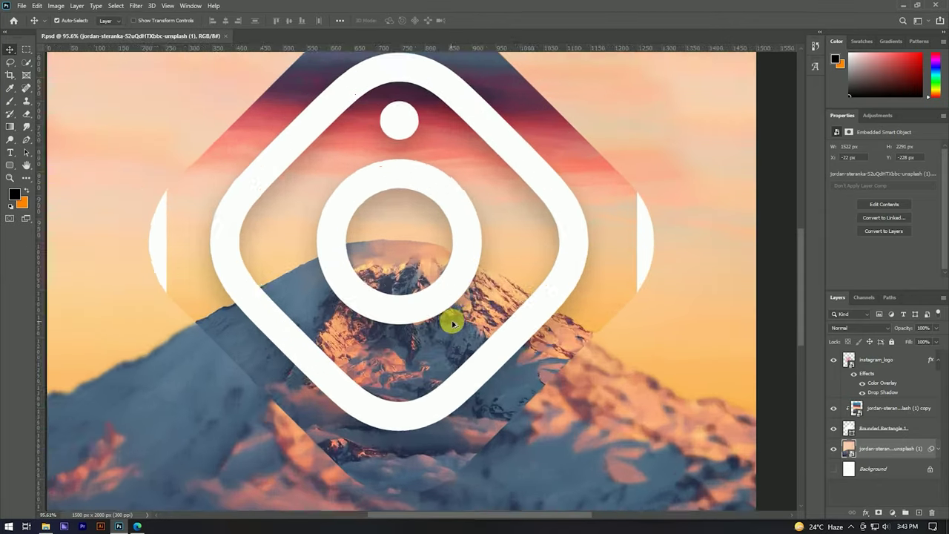
pyautogui.scroll(-3, 460, 329)
pyautogui.click(892, 342)
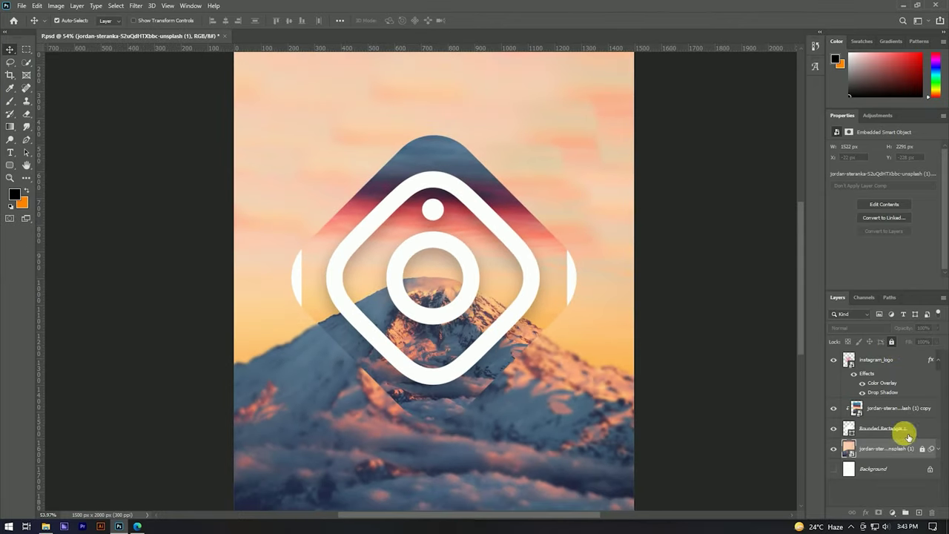
pyautogui.click(894, 408)
pyautogui.hotkey('ctrl', 'alt', 'g')
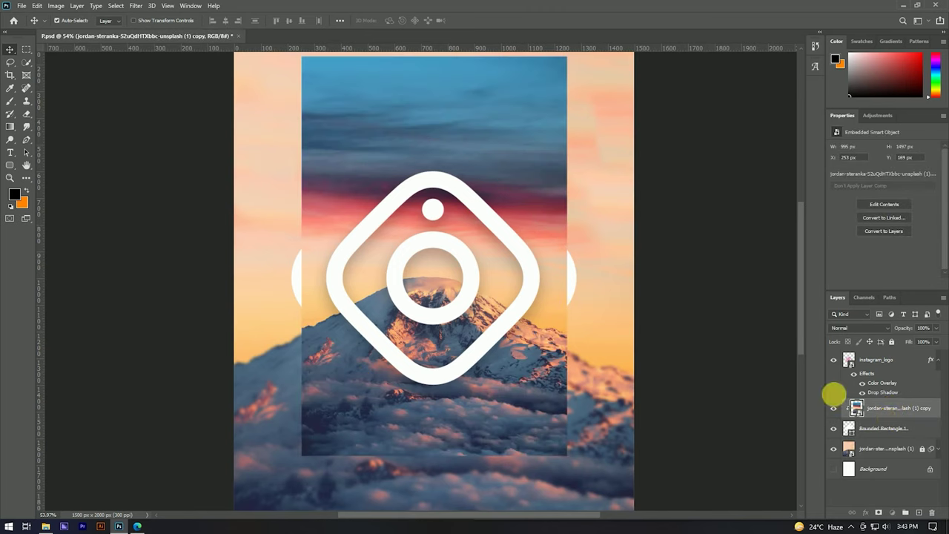
pyautogui.scroll(3, 567, 280)
pyautogui.scroll(-2, 567, 280)
# - Rasterize the mountain copy into a plain pixel layer
pyautogui.rightClick(875, 409)
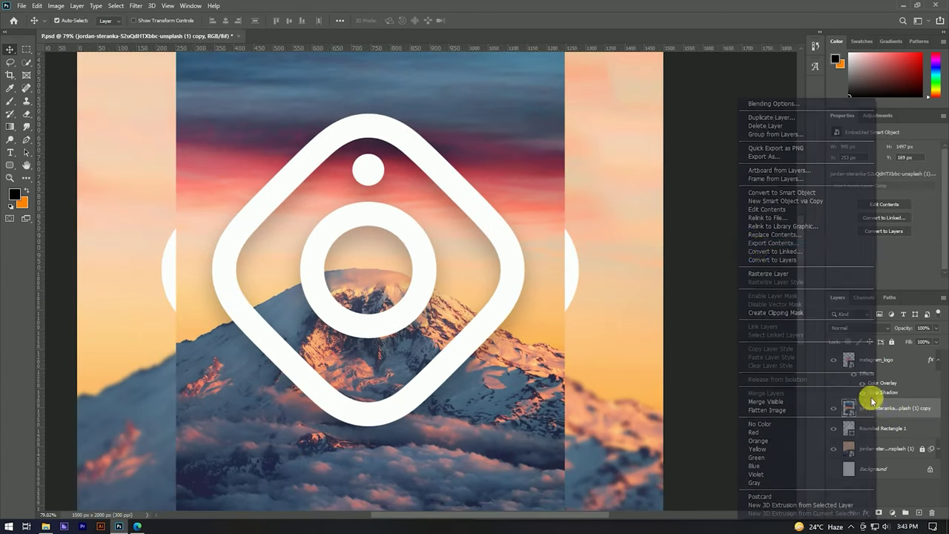
pyautogui.click(772, 260)
pyautogui.scroll(3, 546, 254)
pyautogui.scroll(-3, 547, 254)
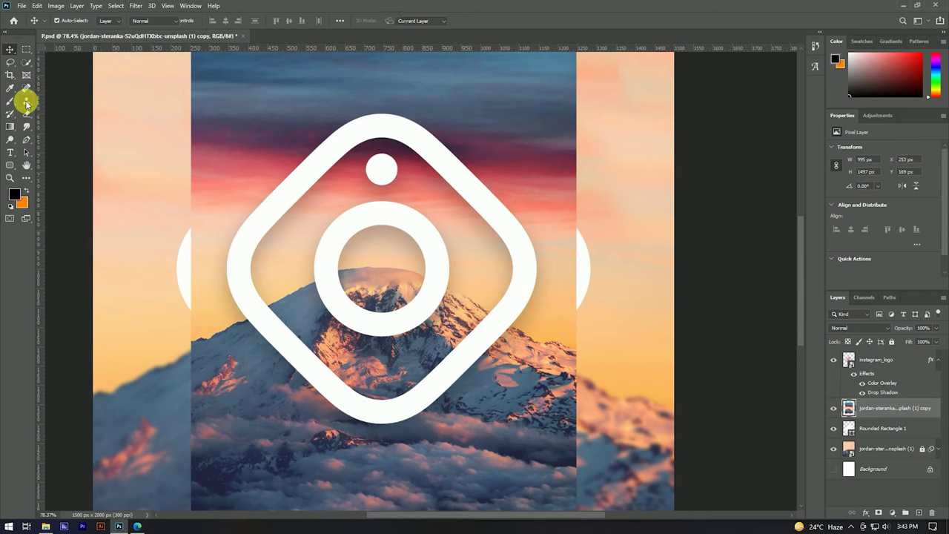
# - Clone clean sky over the white strips at the mountain copy's right and left edges
pyautogui.click(26, 102)
pyautogui.scroll(2, 557, 254)
pyautogui.keyDown('alt'); pyautogui.click(548, 259); pyautogui.keyUp('alt')
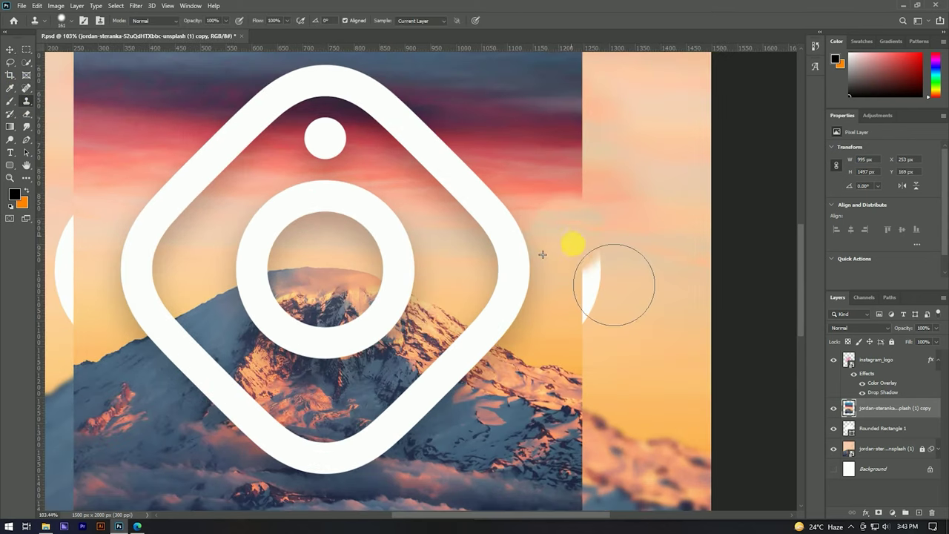
pyautogui.moveTo(614, 286); pyautogui.dragTo(618, 335)
pyautogui.scroll(-1, 183, 281)
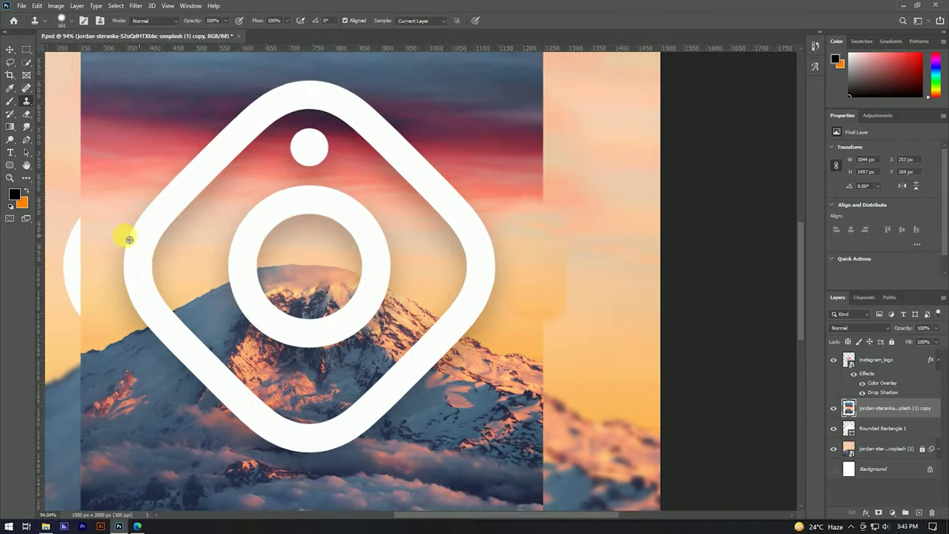
pyautogui.hscroll(-3, 281, 285)
pyautogui.moveTo(266, 294); pyautogui.dragTo(253, 325)
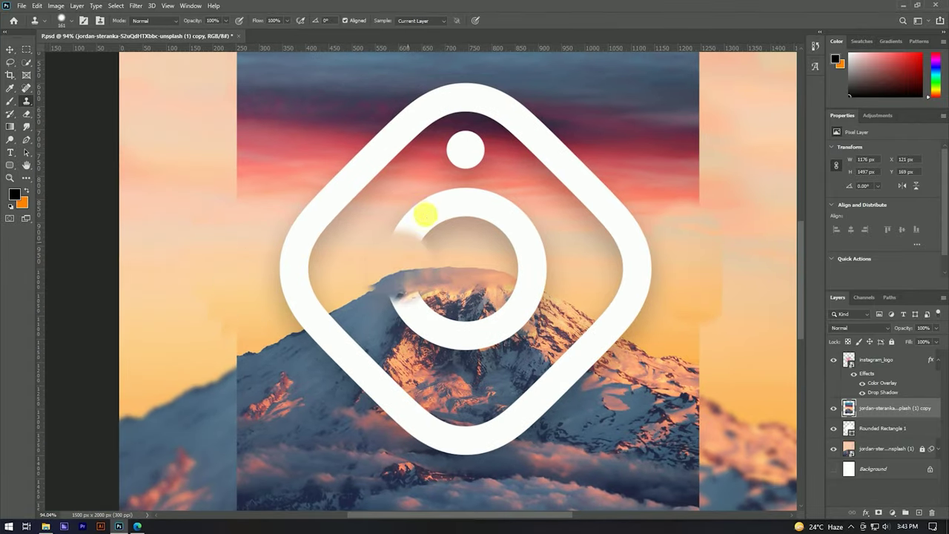
pyautogui.scroll(-5, 417, 237)
pyautogui.scroll(4, 746, 333)
# - Convert the retouched mountain copy into a smart object
pyautogui.press('v')
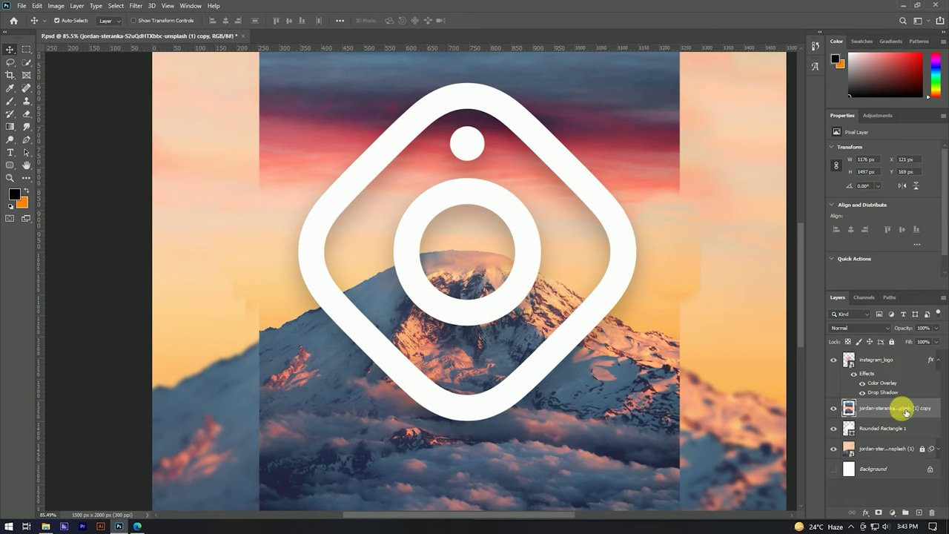
pyautogui.rightClick(908, 414)
pyautogui.click(786, 238)
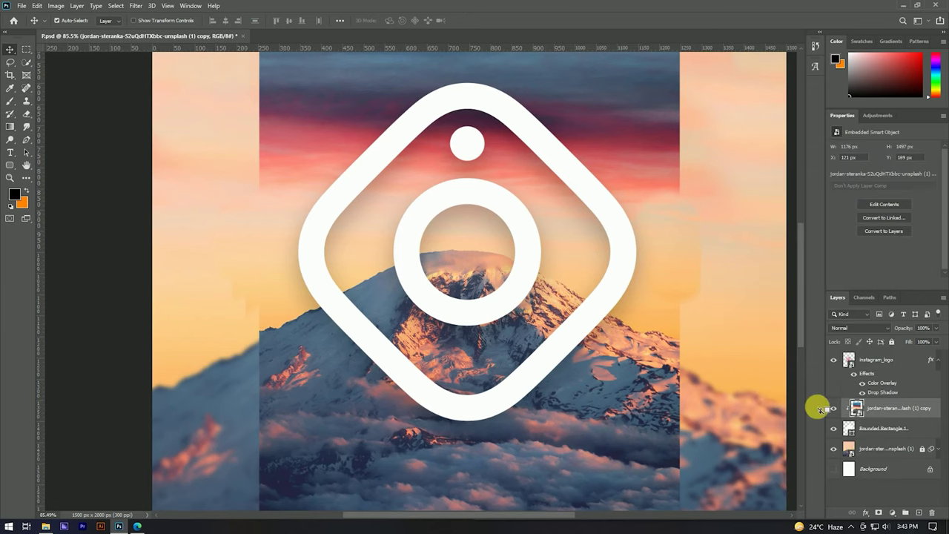
pyautogui.scroll(-3, 600, 318)
pyautogui.scroll(-2, 562, 292)
pyautogui.scroll(3, 312, 297)
pyautogui.scroll(2, 462, 280)
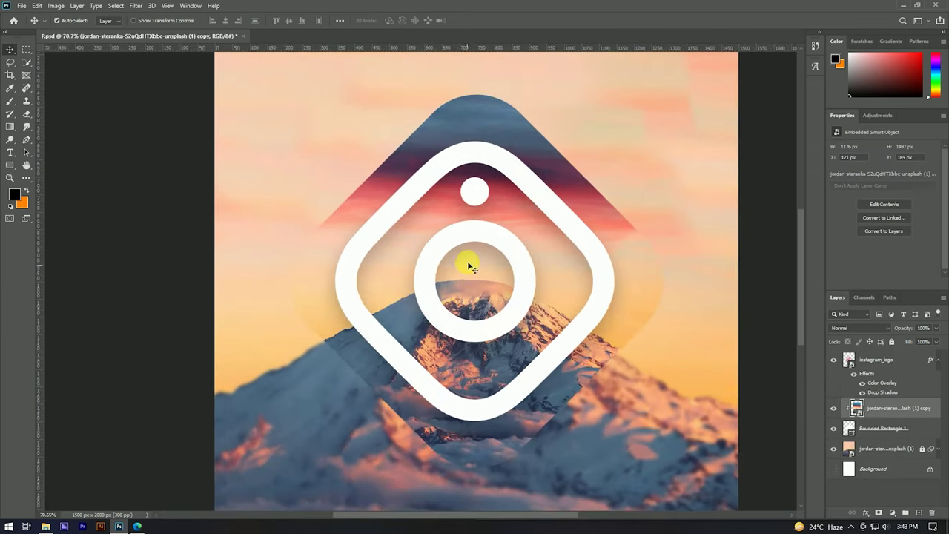
pyautogui.scroll(-3, 463, 281)
pyautogui.scroll(2, 436, 212)
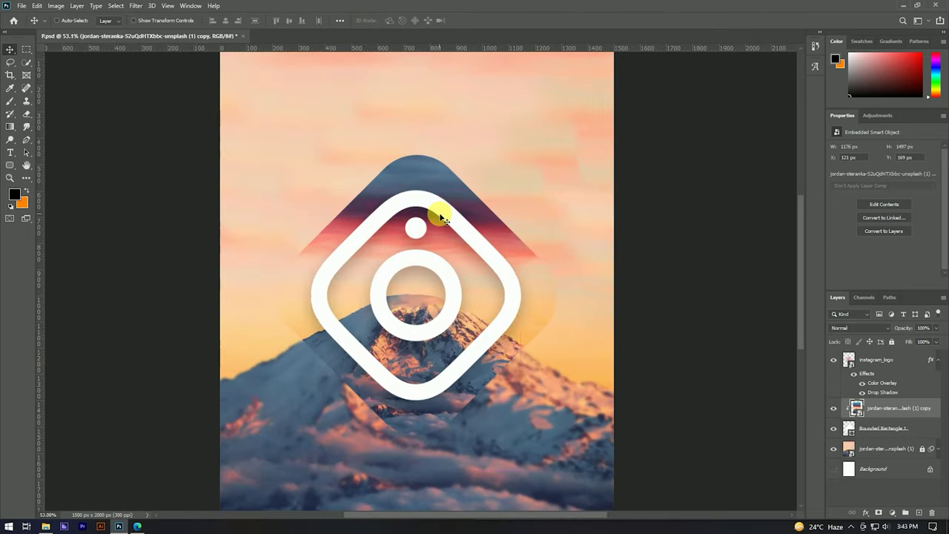
# - Select Rounded Rectangle 1, reselect the mountain copy, and open the project images folder
pyautogui.click(888, 428)
pyautogui.click(890, 406)
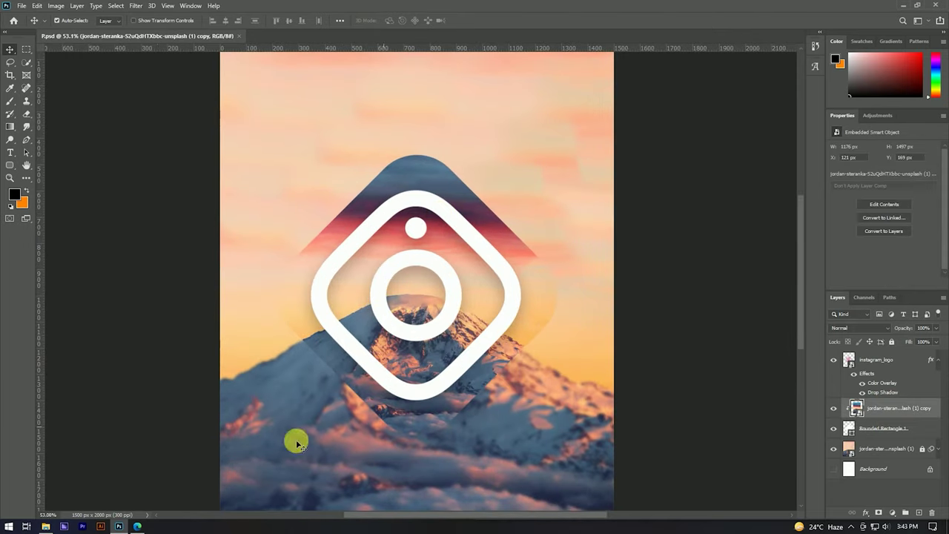
pyautogui.click(45, 526)
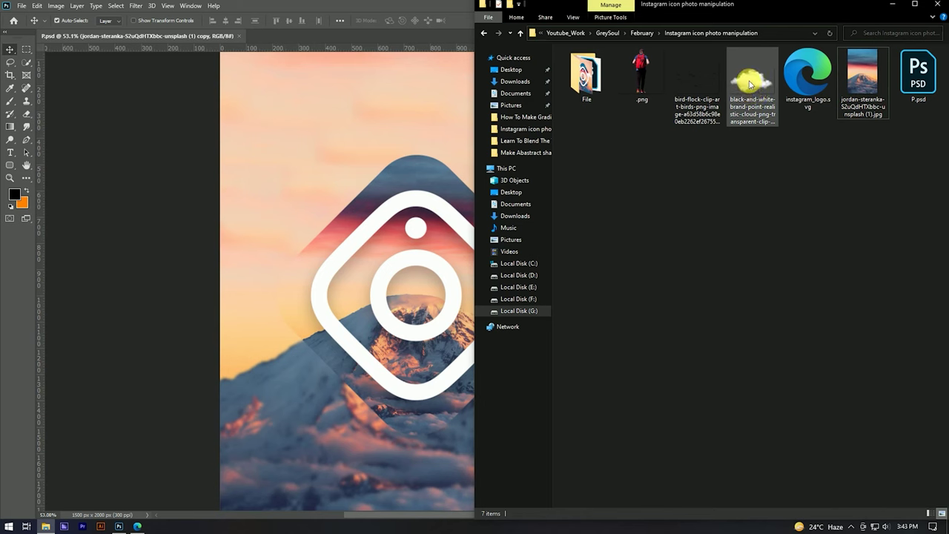
# - Place the cloud PNG, shrink it to about 490 × 268 px, and set it at the logo's upper left
pyautogui.moveTo(752, 83); pyautogui.dragTo(331, 225)
pyautogui.moveTo(392, 243); pyautogui.dragTo(385, 239)
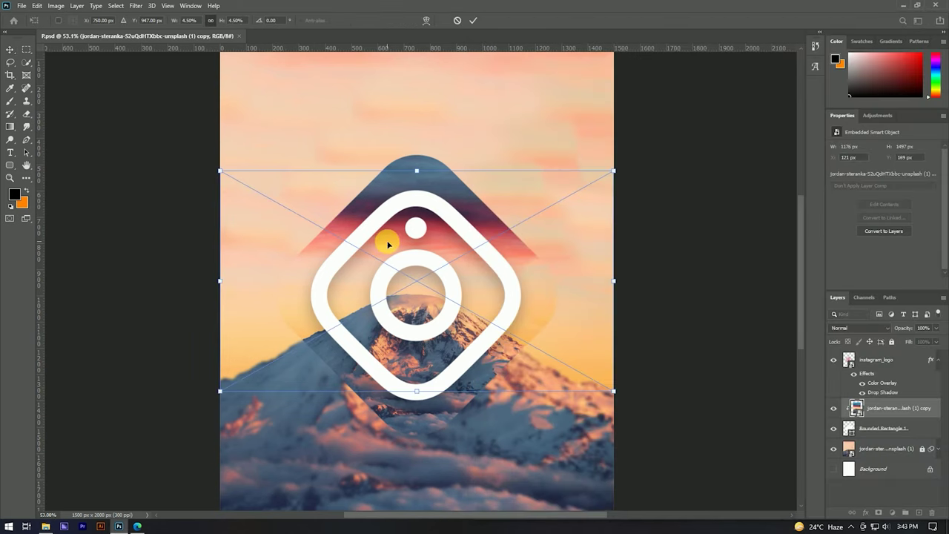
pyautogui.moveTo(615, 282); pyautogui.dragTo(488, 282)
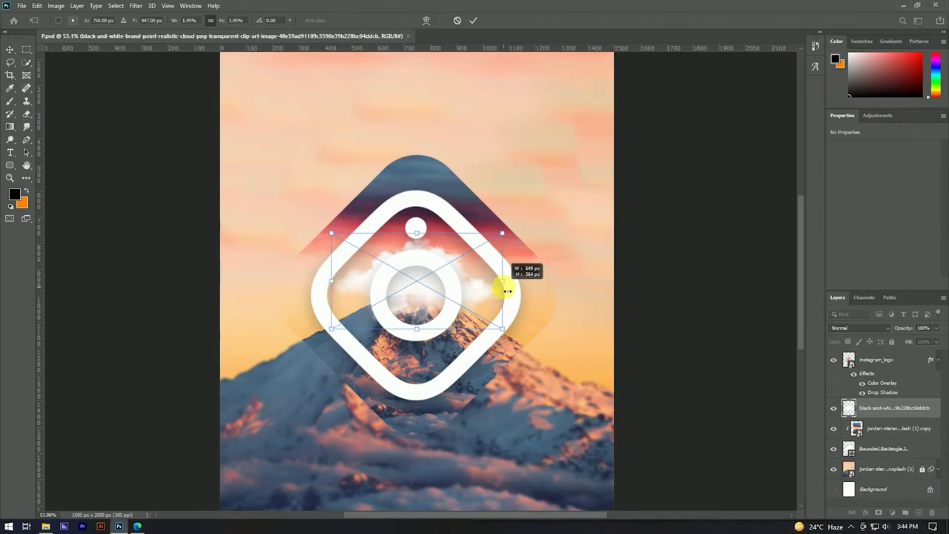
pyautogui.moveTo(420, 286); pyautogui.dragTo(331, 231)
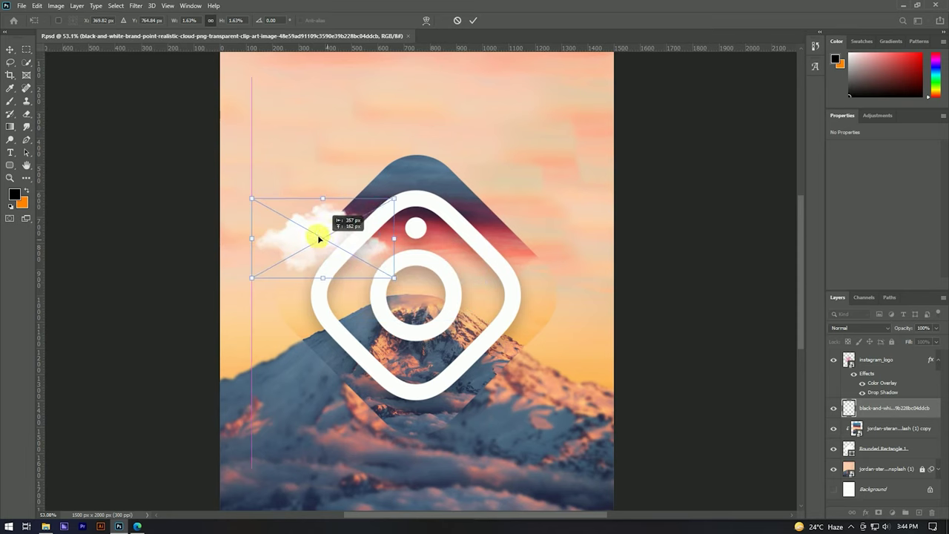
pyautogui.moveTo(394, 229); pyautogui.dragTo(334, 223)
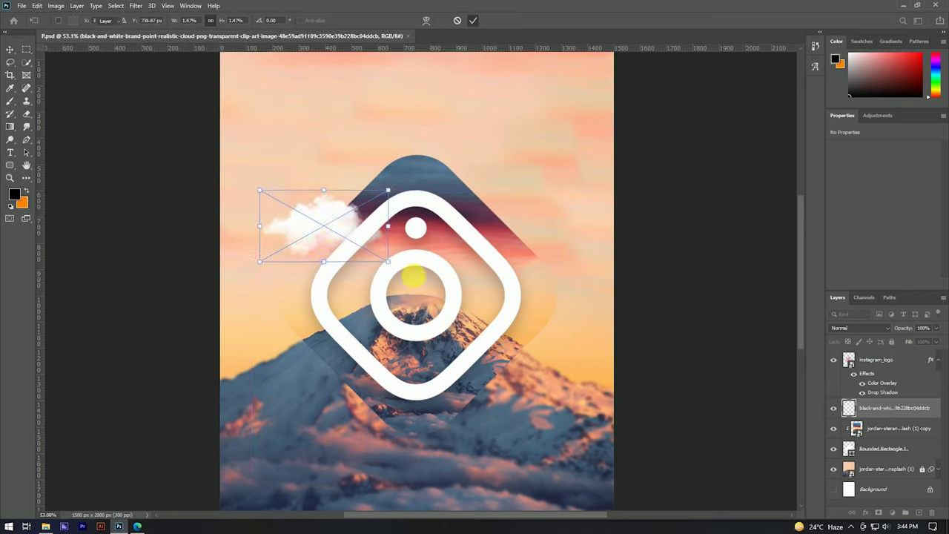
pyautogui.press('Return')
pyautogui.hotkey('ctrl', '0')
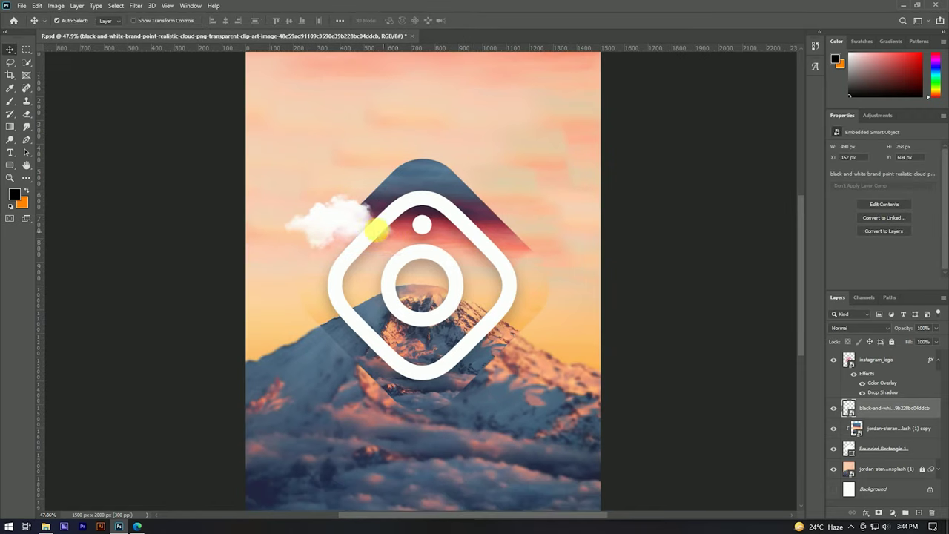
pyautogui.moveTo(377, 231); pyautogui.dragTo(556, 275)
pyautogui.hotkey('ctrl', 'z')
# - Duplicate the cloud layer and move the copy to the logo's right side
pyautogui.rightClick(930, 410)
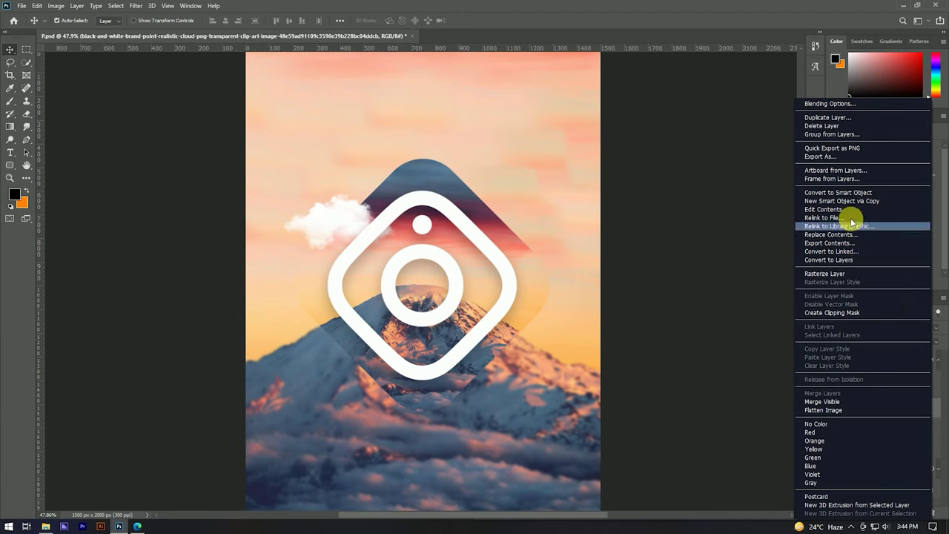
pyautogui.click(818, 119)
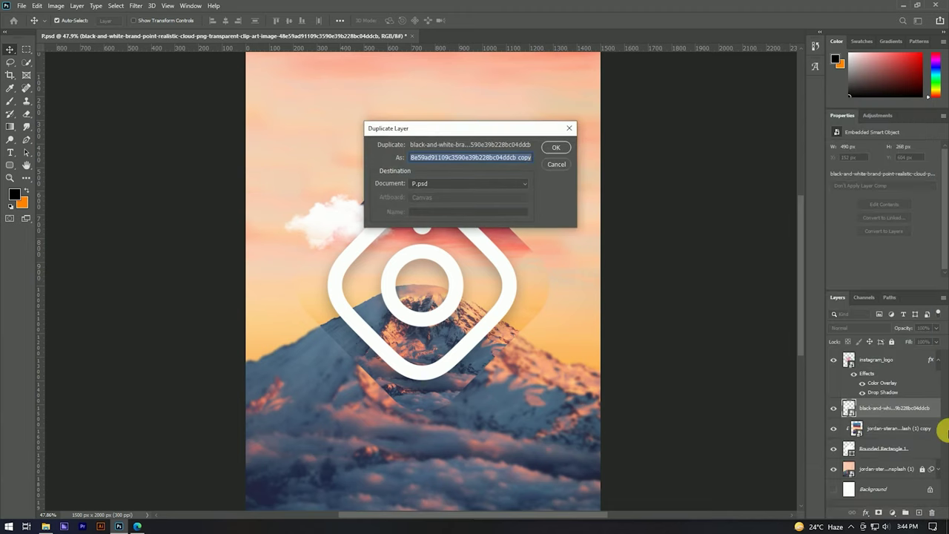
pyautogui.click(554, 152)
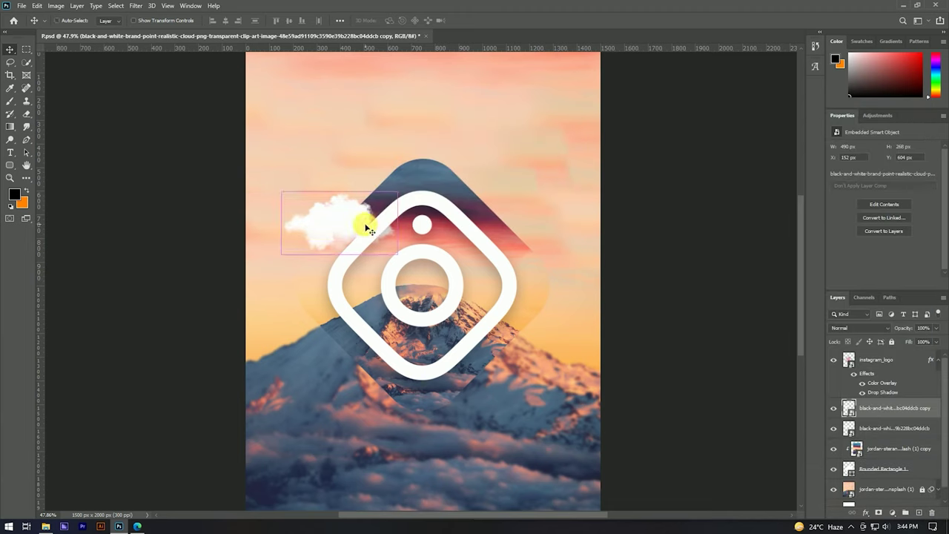
pyautogui.hotkey('ctrl', 't')
pyautogui.moveTo(350, 212)
pyautogui.mouseDown()
pyautogui.moveTo(546, 272)
pyautogui.moveTo(541, 257)
pyautogui.mouseUp()
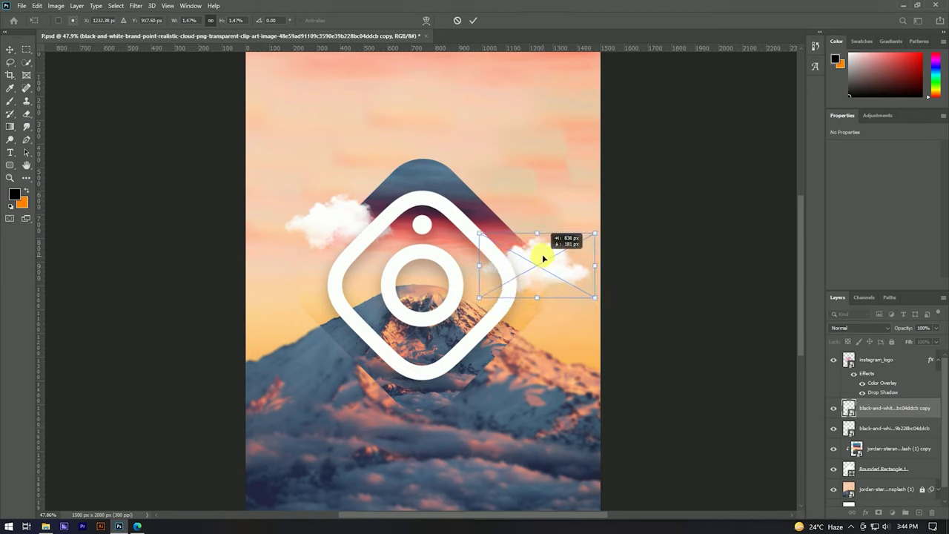
pyautogui.click(473, 20)
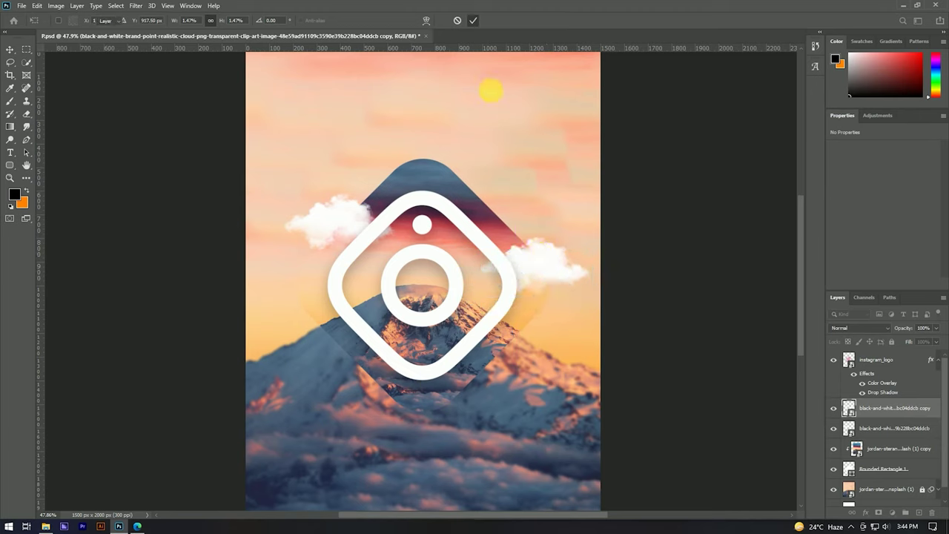
pyautogui.scroll(-2, 483, 227)
pyautogui.scroll(-2, 435, 218)
pyautogui.scroll(3, 339, 218)
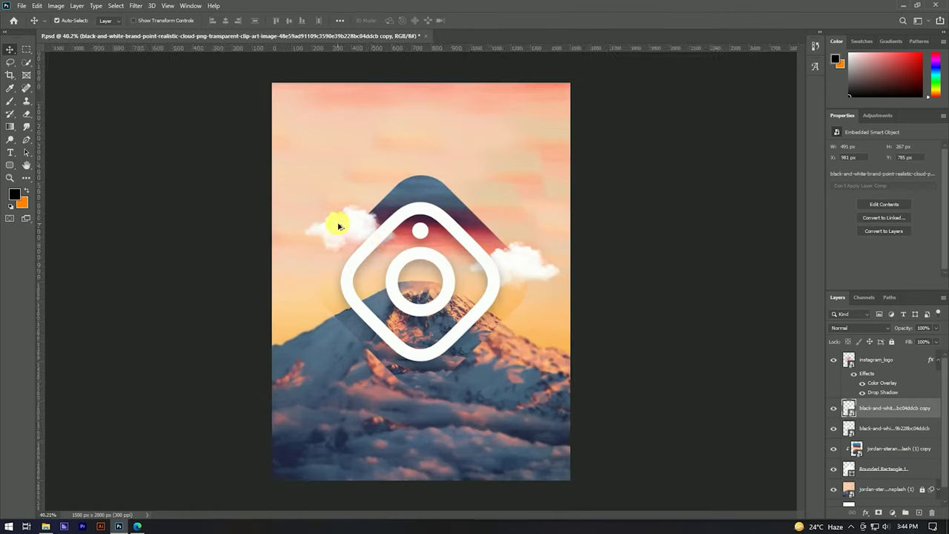
# - Place the bird-flock PNG as a small cluster above the logo's inner circle
pyautogui.scroll(3, 370, 227)
pyautogui.click(369, 223)
pyautogui.scroll(-2, 504, 208)
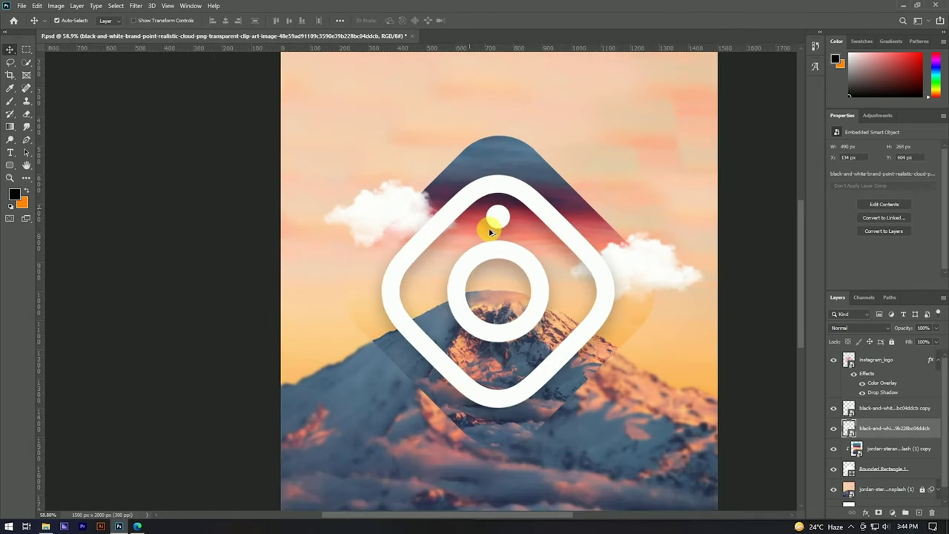
pyautogui.scroll(1, 496, 217)
pyautogui.click(45, 525)
pyautogui.moveTo(746, 153); pyautogui.dragTo(363, 235)
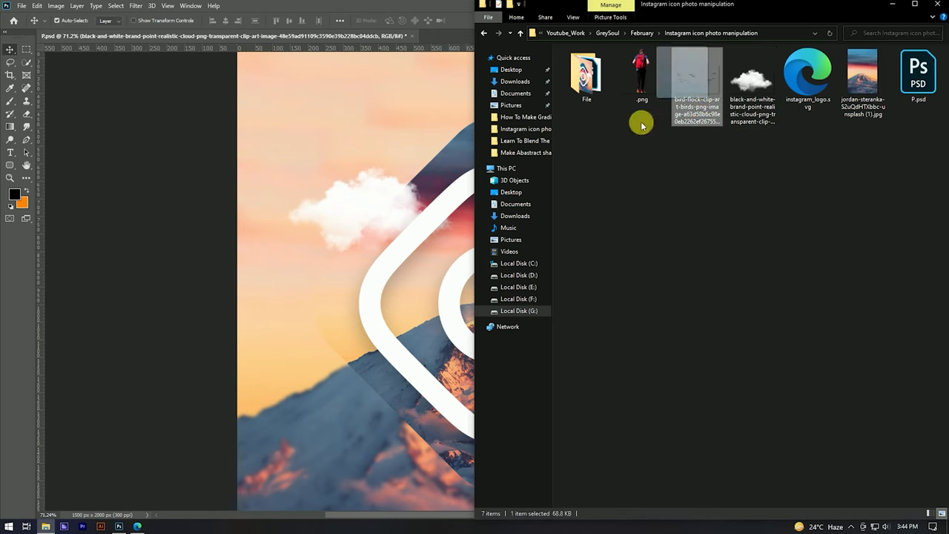
pyautogui.moveTo(771, 284); pyautogui.dragTo(591, 296)
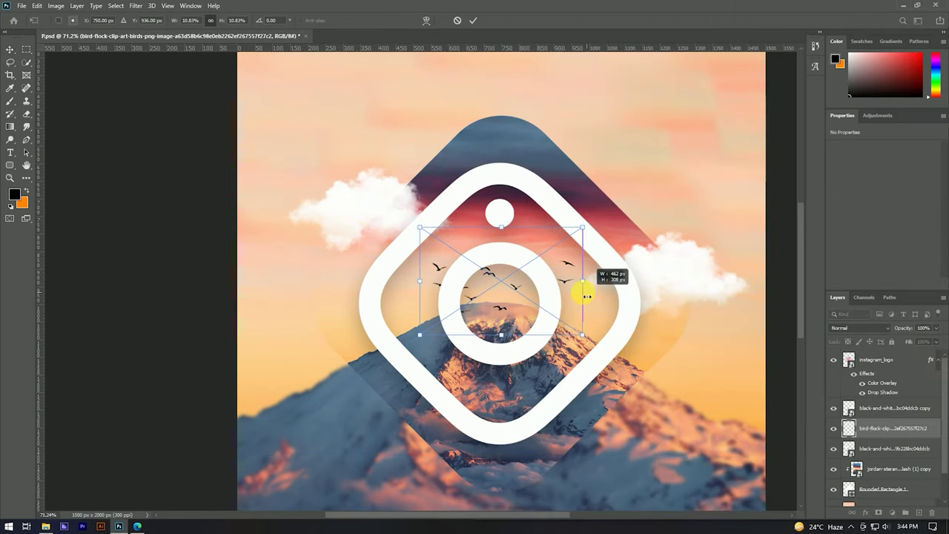
pyautogui.moveTo(587, 296)
pyautogui.mouseDown()
pyautogui.moveTo(570, 286)
pyautogui.moveTo(582, 229)
pyautogui.moveTo(629, 244)
pyautogui.moveTo(547, 239)
pyautogui.moveTo(529, 252)
pyautogui.moveTo(552, 239)
pyautogui.mouseUp()
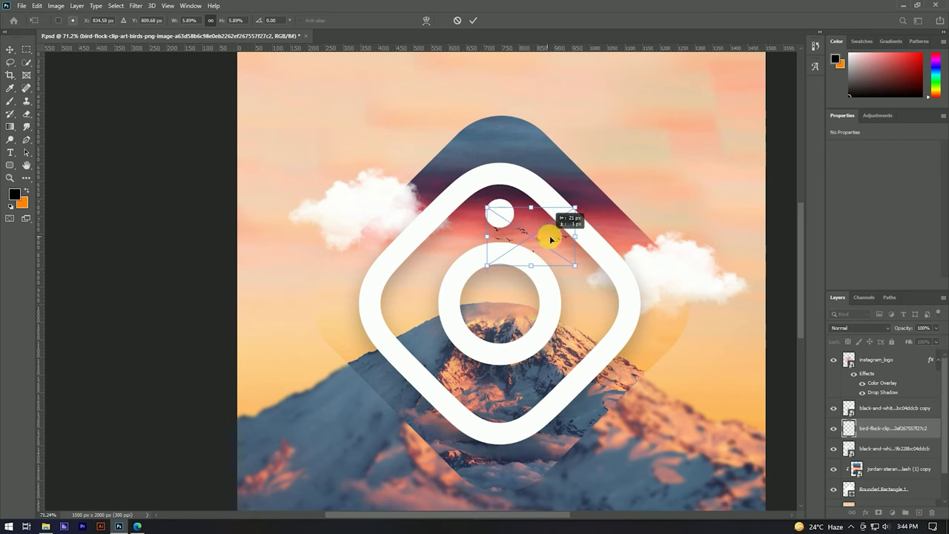
pyautogui.click(473, 20)
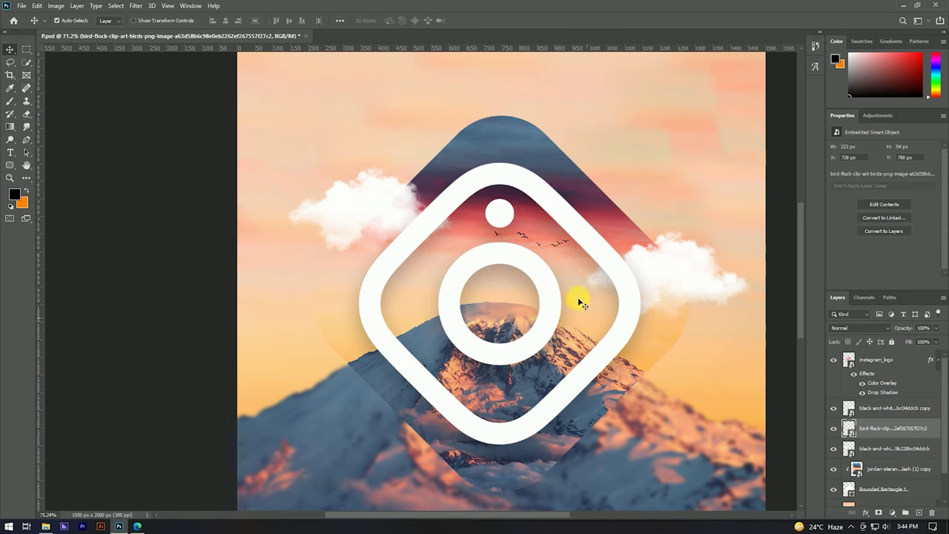
# - Fit the poster in view and drag the hiker image from the project folder onto it
pyautogui.hotkey('ctrl', '-')
pyautogui.hotkey('ctrl', '-')
pyautogui.hotkey('ctrl', '-')
pyautogui.scroll(3, 552, 245)
pyautogui.scroll(2, 364, 243)
pyautogui.hotkey('ctrl', '0')
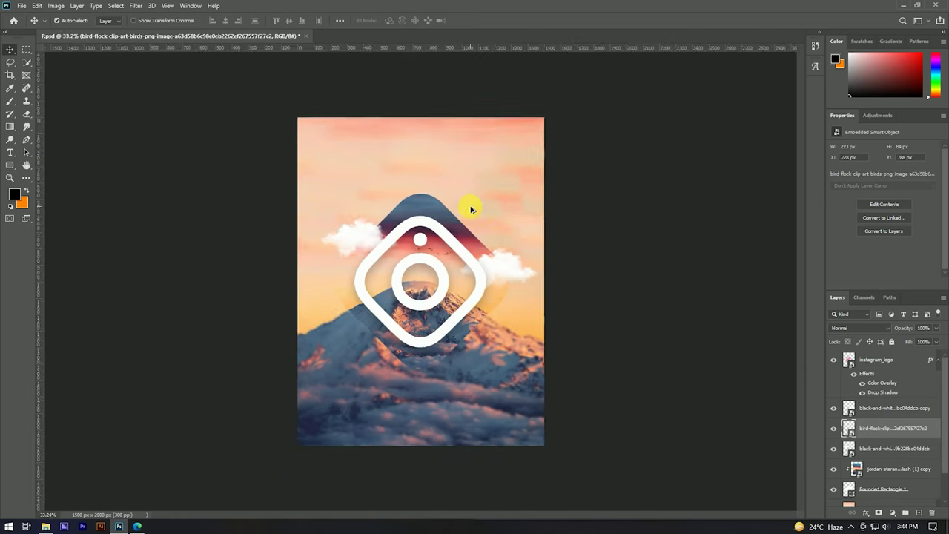
pyautogui.click(46, 526)
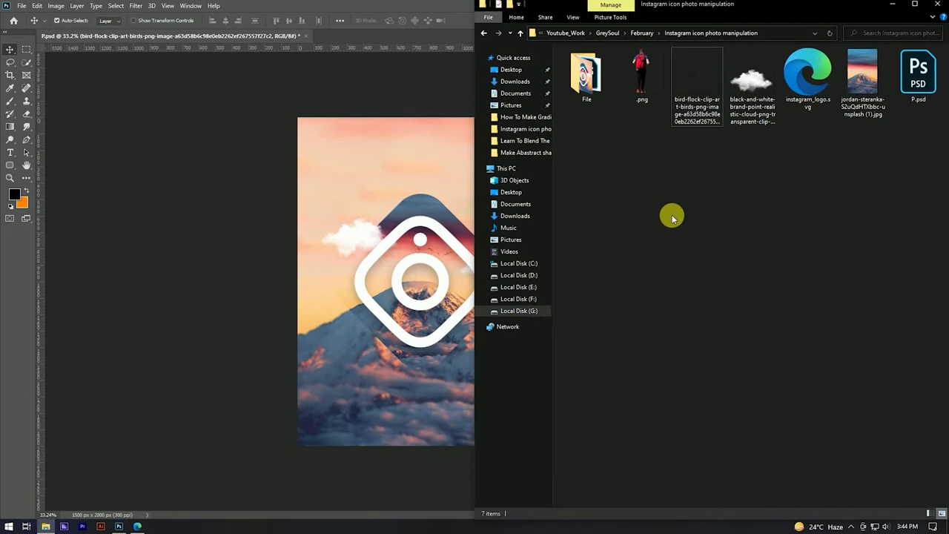
pyautogui.moveTo(652, 109); pyautogui.dragTo(437, 244)
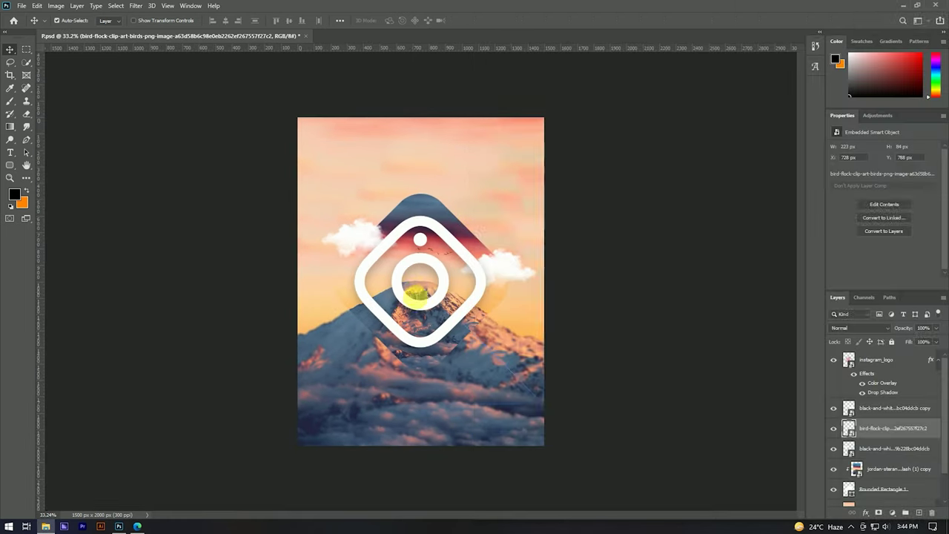
# - Shrink the hiker and stand him on the mountain peak inside the logo's inner circle
pyautogui.moveTo(420, 159); pyautogui.dragTo(420, 272)
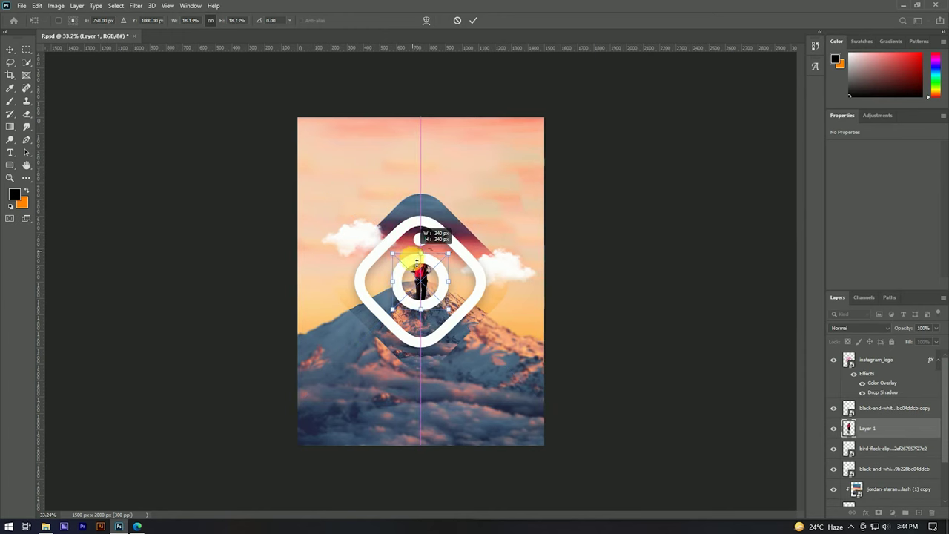
pyautogui.scroll(2, 419, 274)
pyautogui.scroll(3, 420, 274)
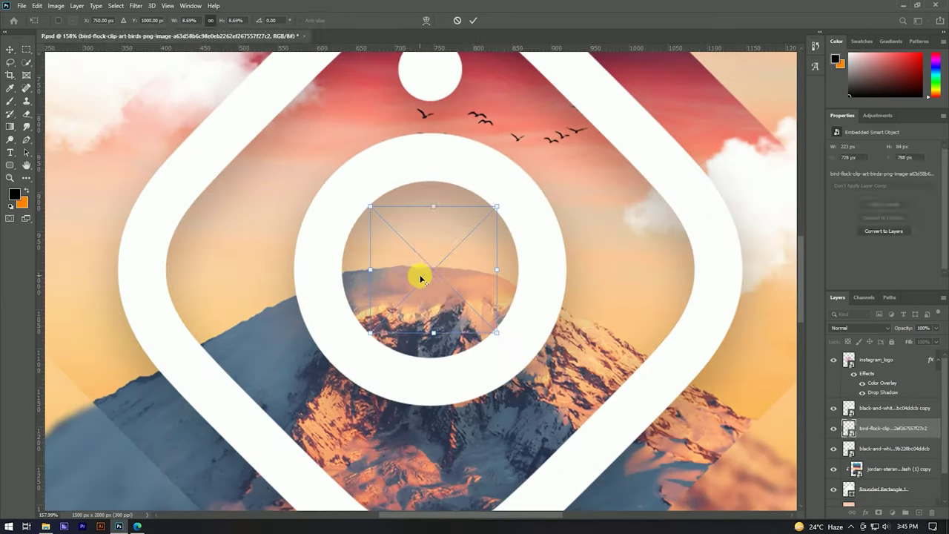
pyautogui.scroll(2, 419, 275)
pyautogui.scroll(2, 420, 273)
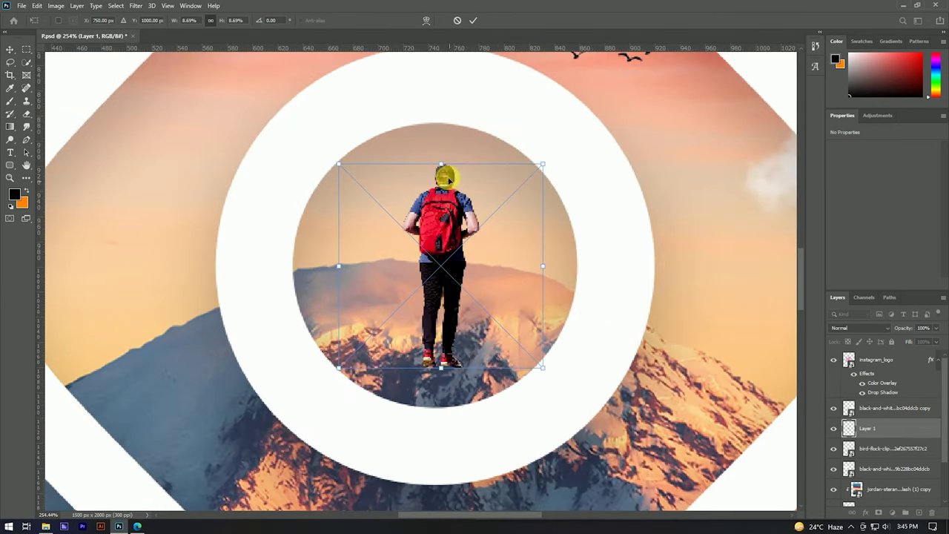
pyautogui.moveTo(448, 180); pyautogui.dragTo(440, 187)
pyautogui.moveTo(441, 275); pyautogui.dragTo(441, 242)
pyautogui.moveTo(435, 143); pyautogui.dragTo(446, 179)
pyautogui.press('Right')
pyautogui.press('Right')
pyautogui.press('Right')
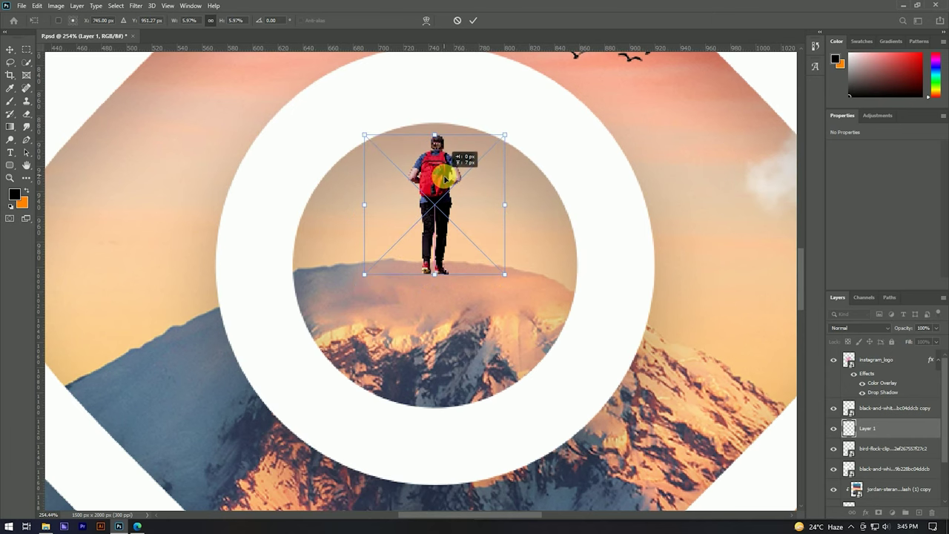
pyautogui.click(475, 28)
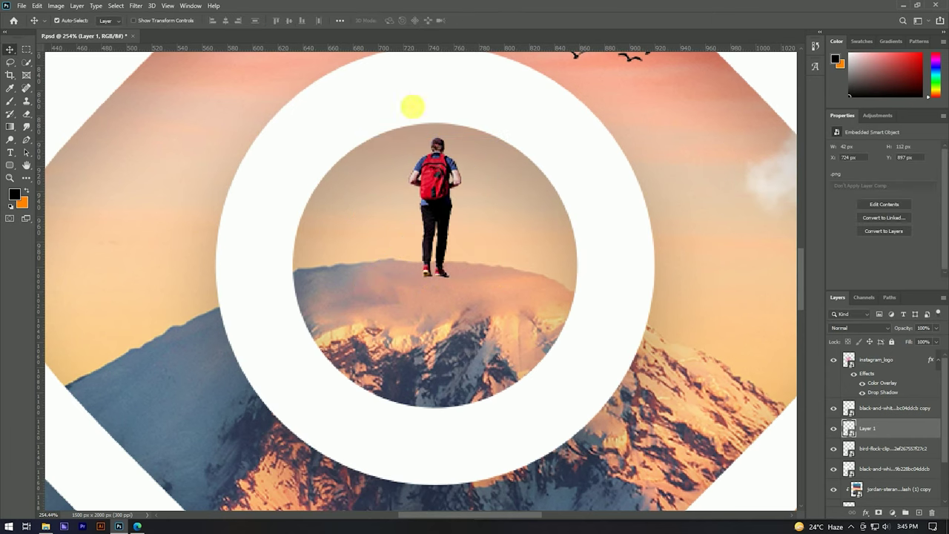
# - Make the hiker slightly shorter, leaving a 36 × 96 px figure on the peak
pyautogui.hotkey('ctrl', '0')
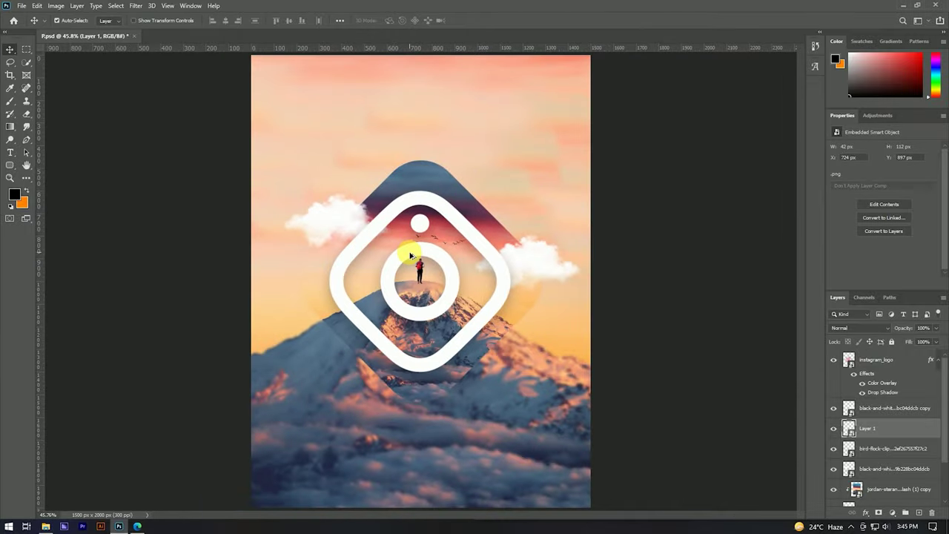
pyautogui.scroll(5, 418, 271)
pyautogui.hotkey('ctrl', 't')
pyautogui.moveTo(430, 215); pyautogui.dragTo(428, 241)
pyautogui.click(471, 18)
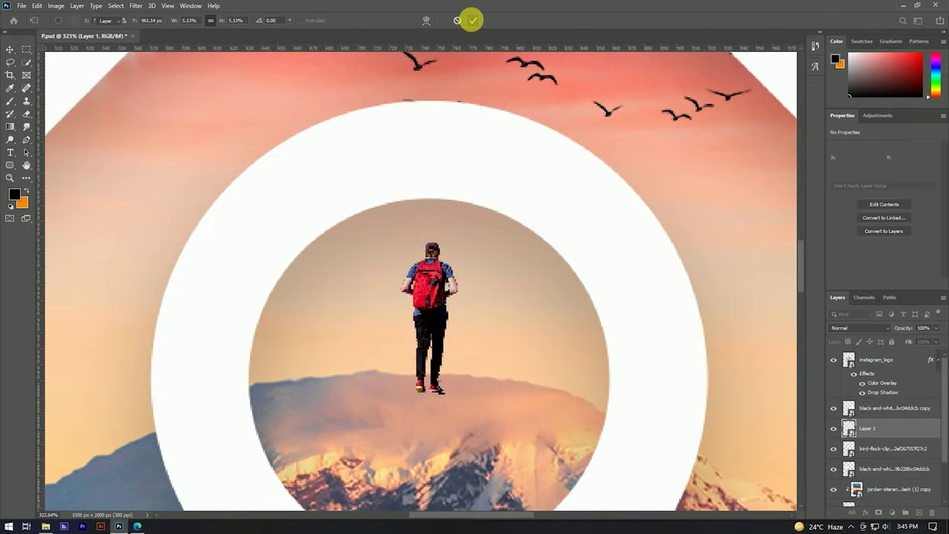
# - Stretch the left cloud slightly wider with a free transform
pyautogui.scroll(-3, 478, 252)
pyautogui.scroll(-2, 479, 248)
pyautogui.scroll(-3, 476, 250)
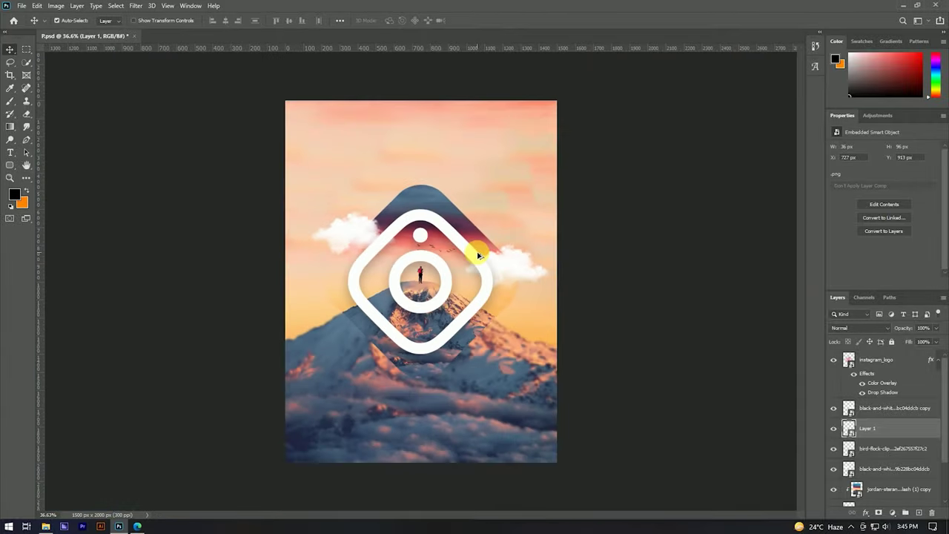
pyautogui.scroll(3, 403, 271)
pyautogui.scroll(2, 413, 266)
pyautogui.scroll(-3, 434, 191)
pyautogui.scroll(-2, 434, 191)
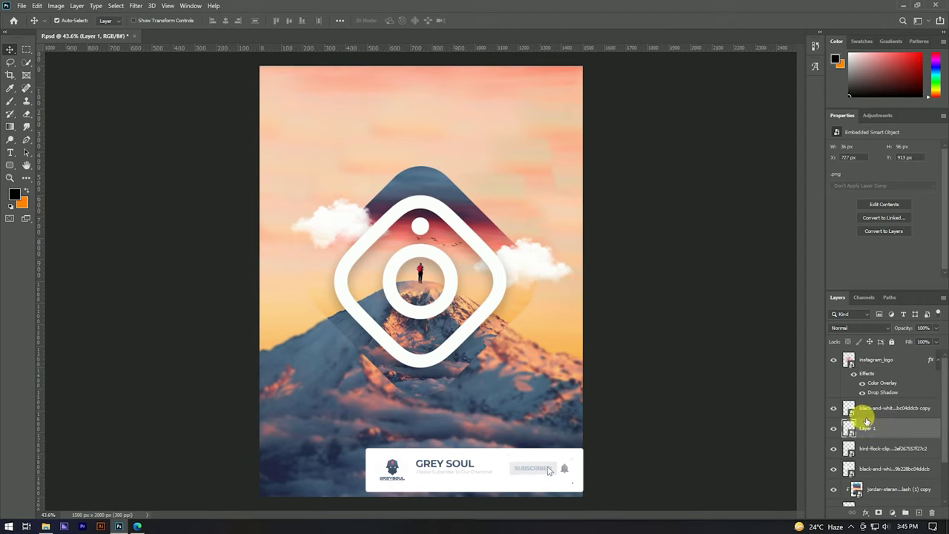
pyautogui.scroll(-2, 509, 297)
pyautogui.scroll(-3, 470, 296)
pyautogui.scroll(5, 449, 281)
pyautogui.scroll(2, 450, 280)
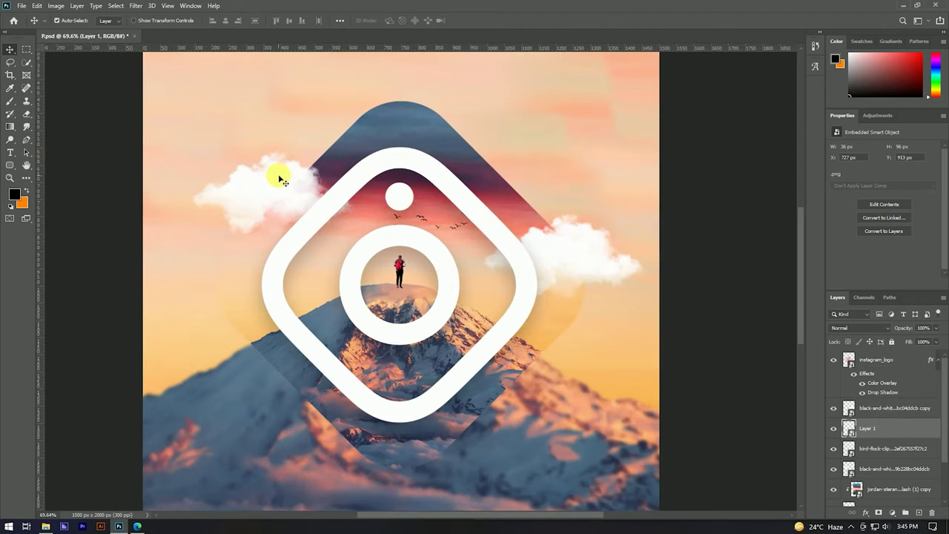
pyautogui.click(277, 175)
pyautogui.hotkey('ctrl', 't')
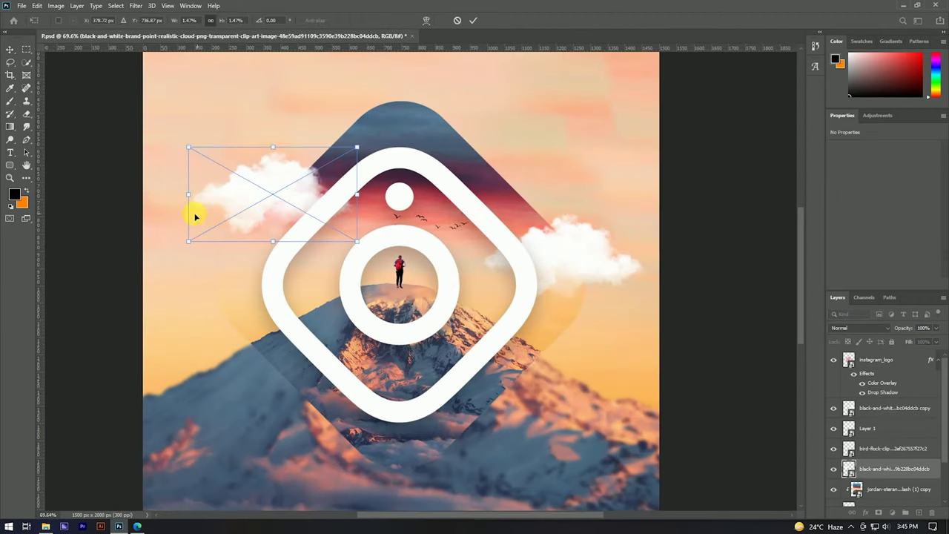
pyautogui.moveTo(190, 196); pyautogui.dragTo(187, 199)
pyautogui.click(473, 20)
# - Select the tilted rounded square's layer in the Layers panel
pyautogui.scroll(-2, 494, 154)
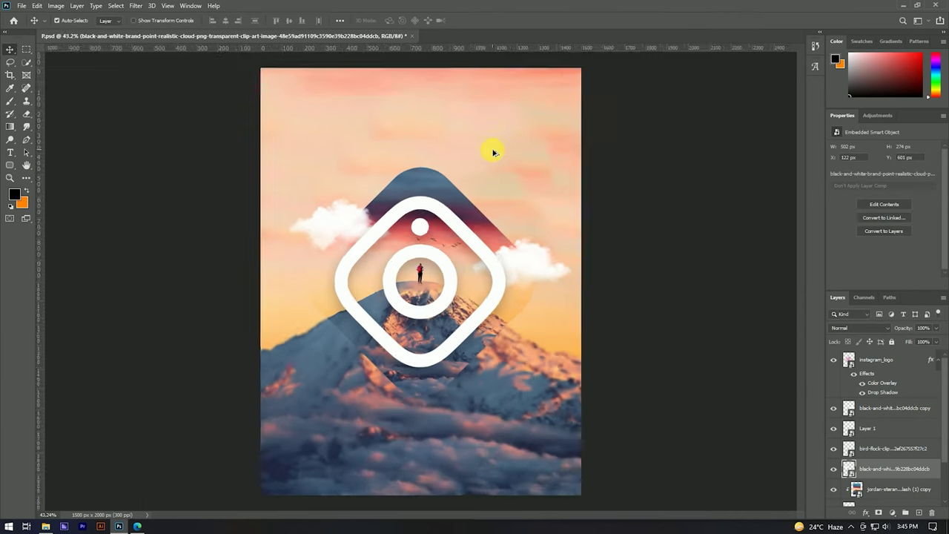
pyautogui.scroll(-3, 495, 153)
pyautogui.scroll(-2, 862, 469)
pyautogui.click(916, 456)
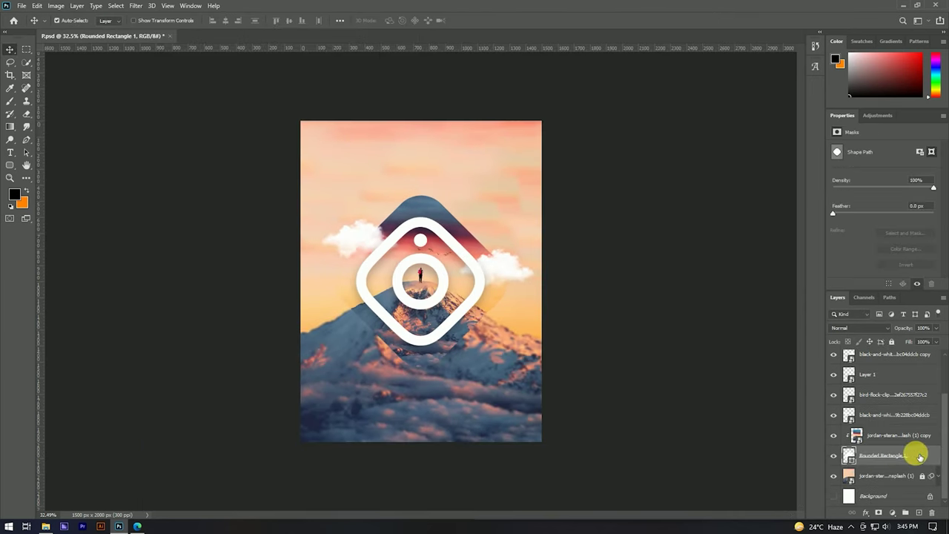
# - Add a drop shadow to Rounded Rectangle 1 with spread 4, distance 33 and size 59
pyautogui.doubleClick(925, 455)
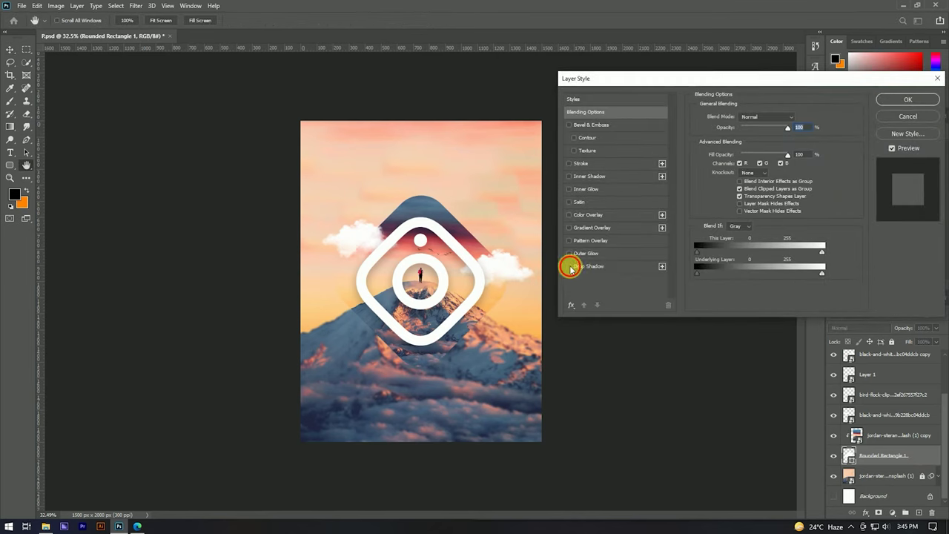
pyautogui.click(568, 267)
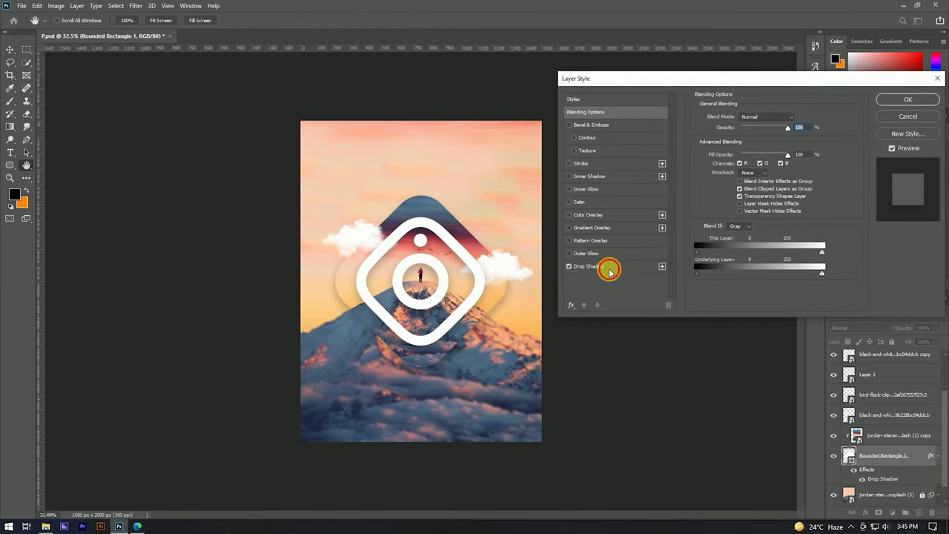
pyautogui.click(589, 266)
pyautogui.moveTo(444, 376); pyautogui.dragTo(429, 377)
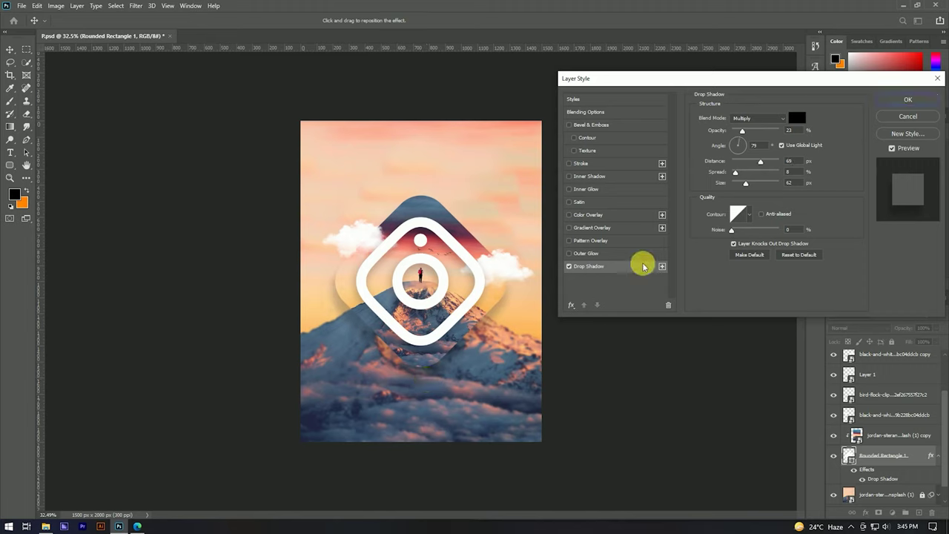
pyautogui.moveTo(736, 172); pyautogui.dragTo(736, 183)
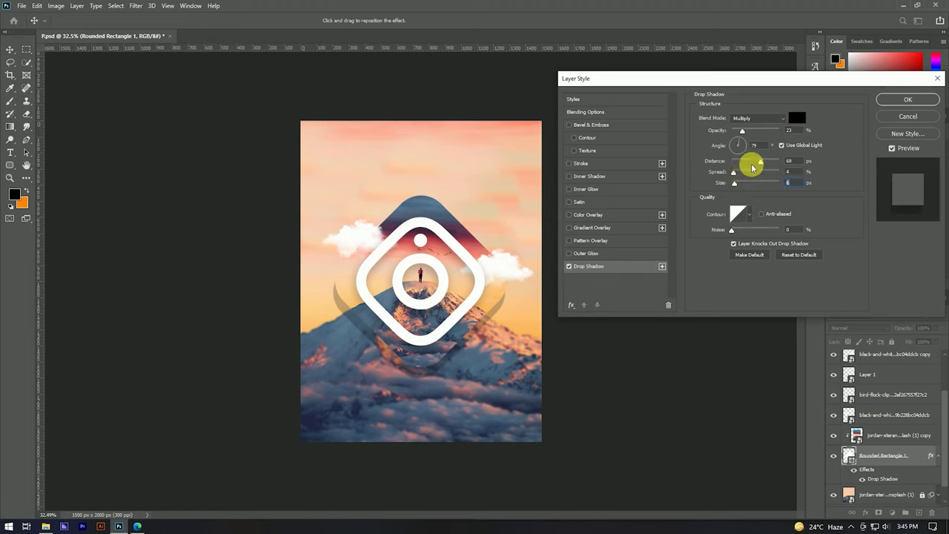
pyautogui.moveTo(758, 161); pyautogui.dragTo(745, 184)
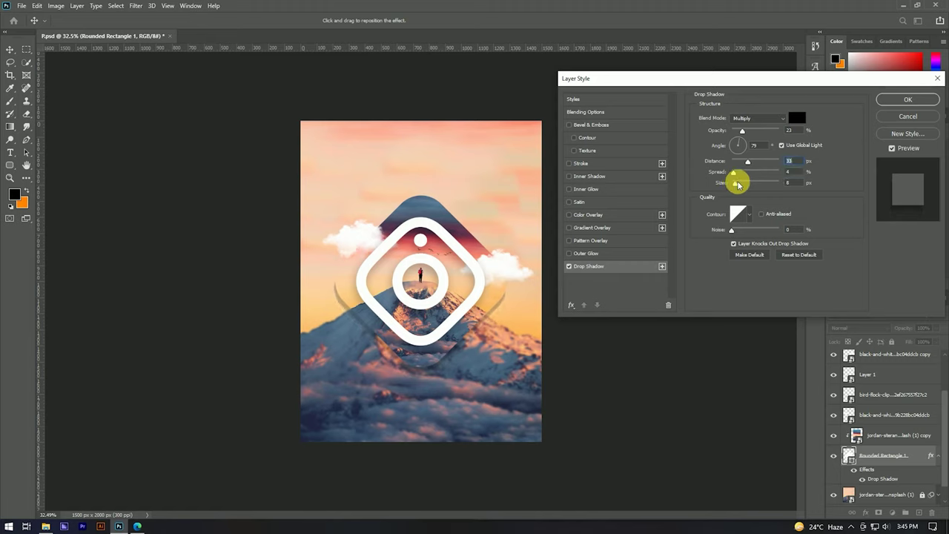
pyautogui.moveTo(746, 185); pyautogui.dragTo(746, 184)
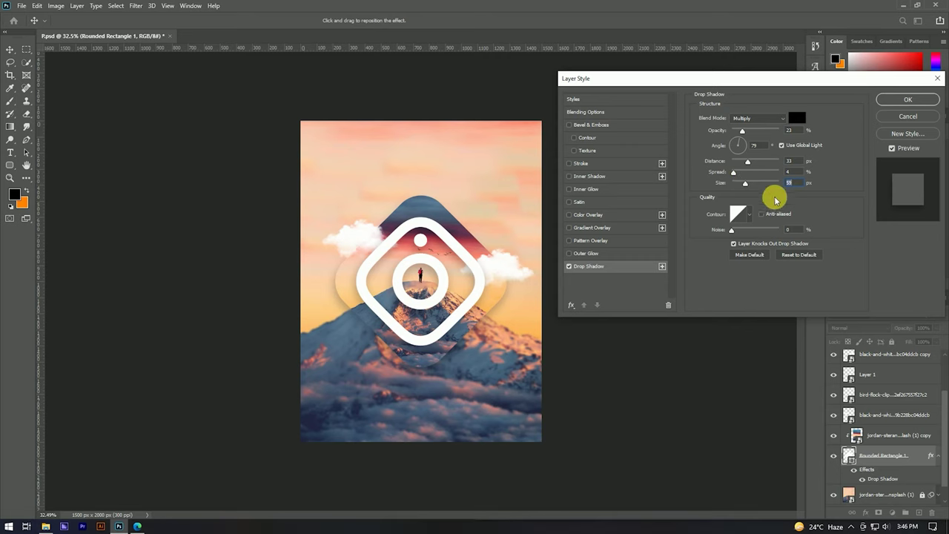
pyautogui.click(900, 100)
# - Zoom out to review the poster and select the top instagram_logo layer
pyautogui.hotkey('ctrl', '-')
pyautogui.hotkey('ctrl', '-')
pyautogui.scroll(2, 500, 297)
pyautogui.scroll(3, 439, 384)
pyautogui.scroll(5, 483, 354)
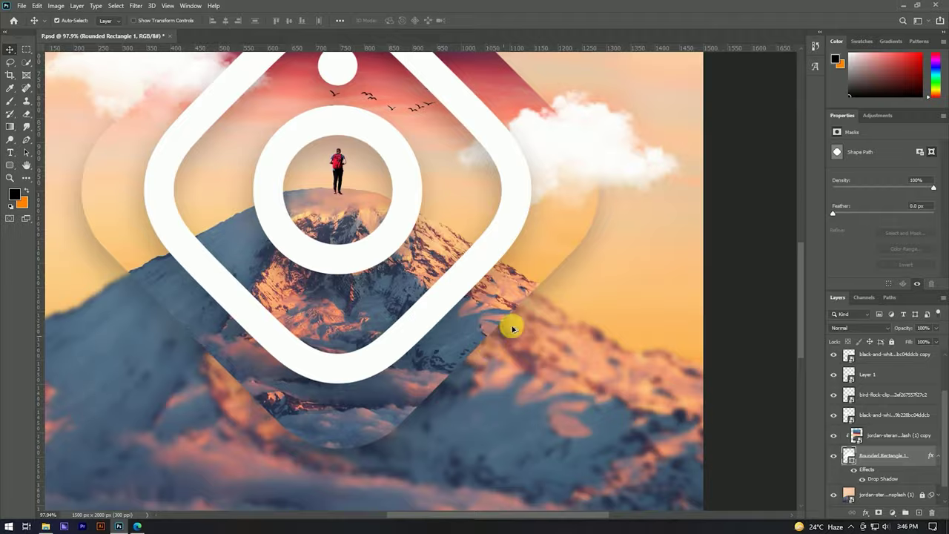
pyautogui.scroll(-3, 508, 322)
pyautogui.scroll(-2, 519, 311)
pyautogui.scroll(1, 490, 220)
pyautogui.scroll(2, 478, 199)
pyautogui.scroll(-4, 489, 246)
pyautogui.scroll(-1, 494, 208)
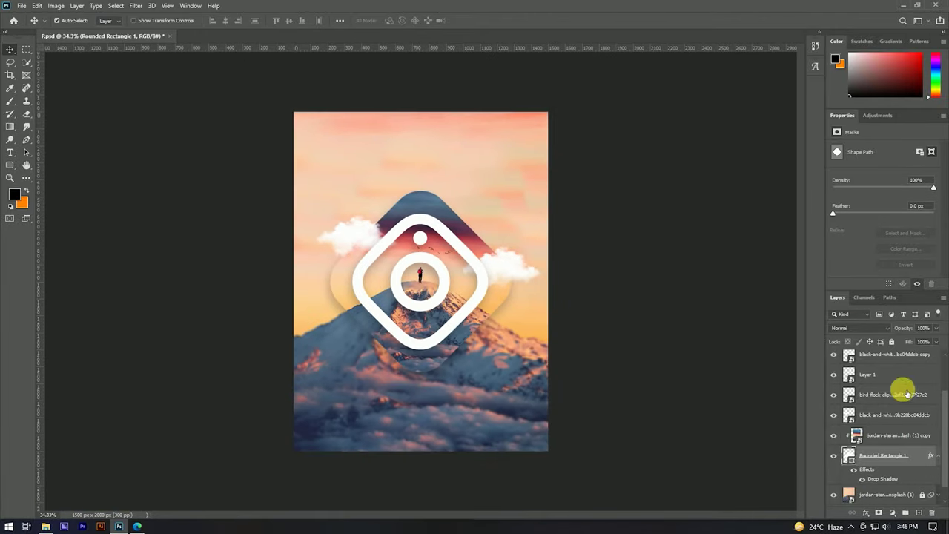
pyautogui.scroll(2, 904, 387)
pyautogui.click(888, 365)
# - Stamp a merged copy of all visible layers on top and name it Final
pyautogui.scroll(-2, 893, 433)
pyautogui.scroll(-1, 893, 433)
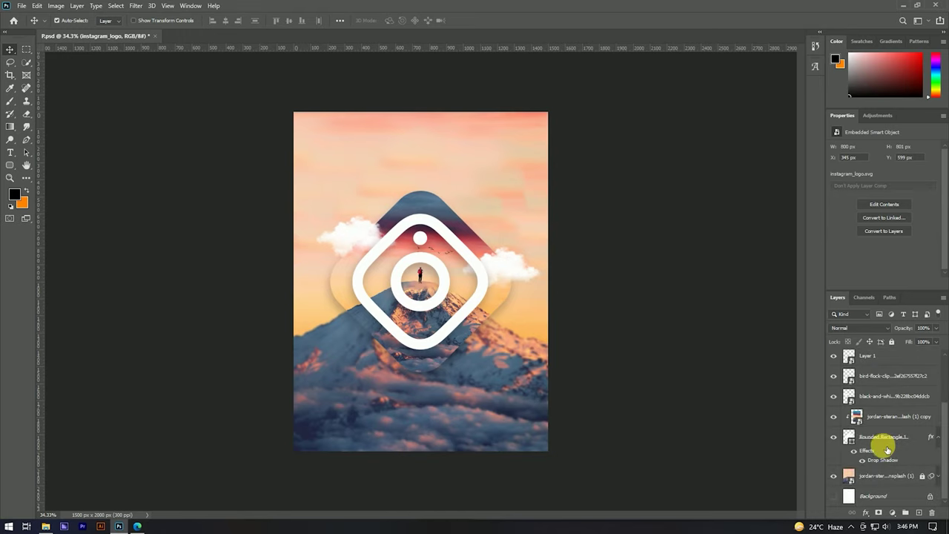
pyautogui.moveTo(880, 441); pyautogui.dragTo(868, 398)
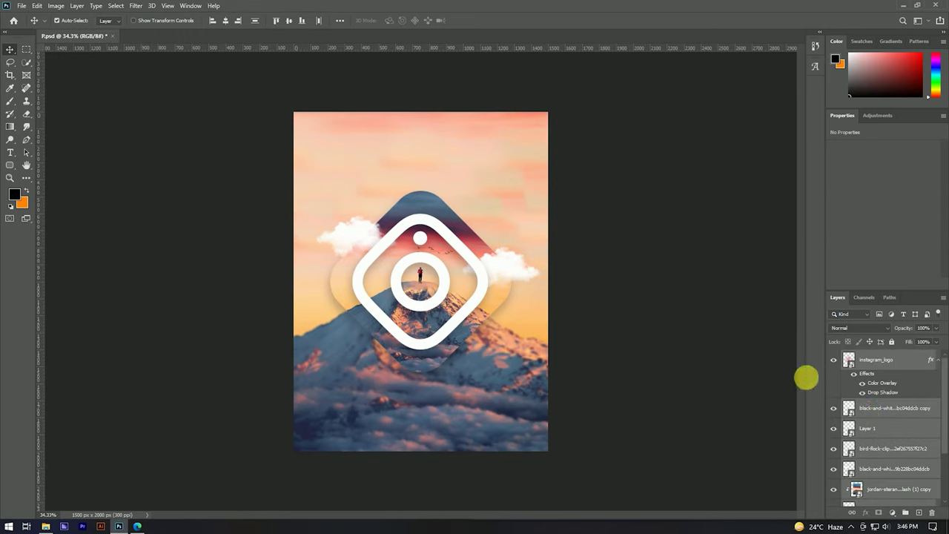
pyautogui.hotkey('ctrl', 'alt', 'shift', 'e')
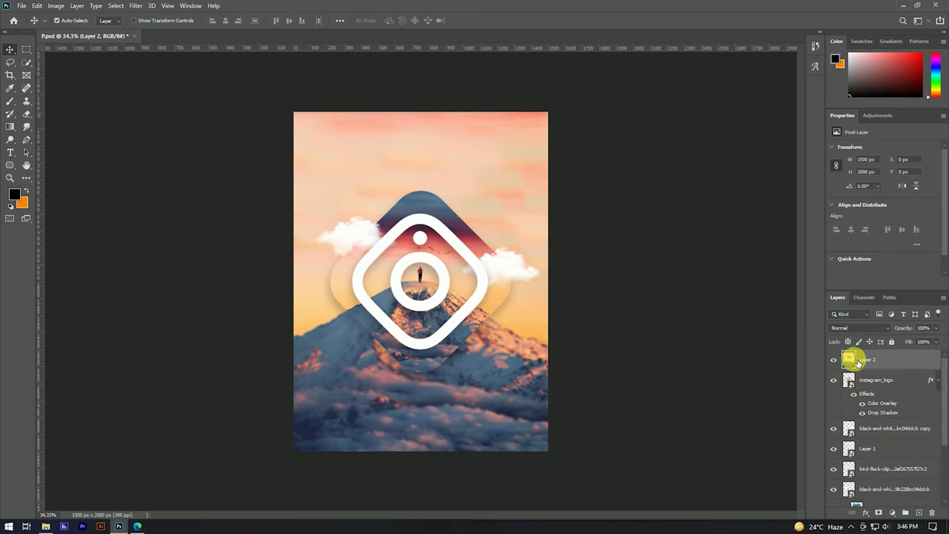
pyautogui.doubleClick(869, 361)
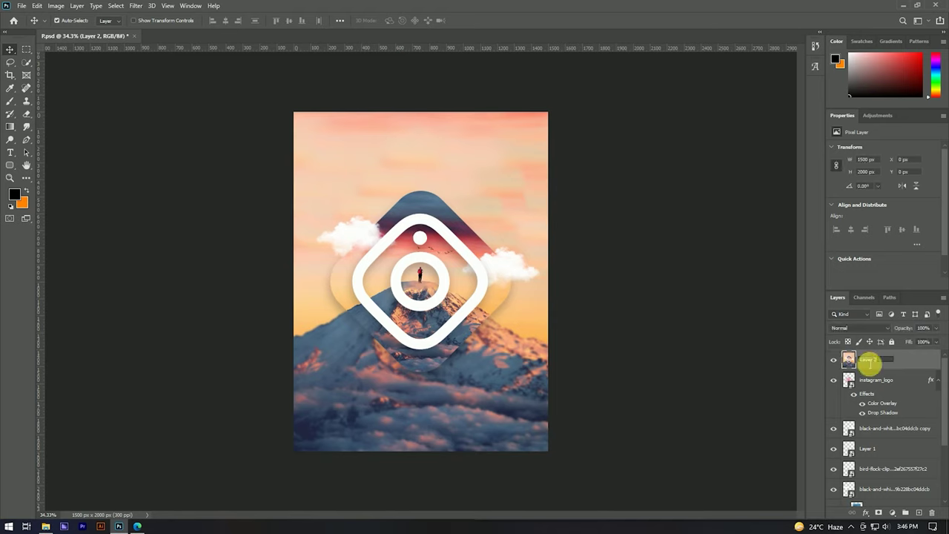
pyautogui.write('Final')
pyautogui.press('Return')
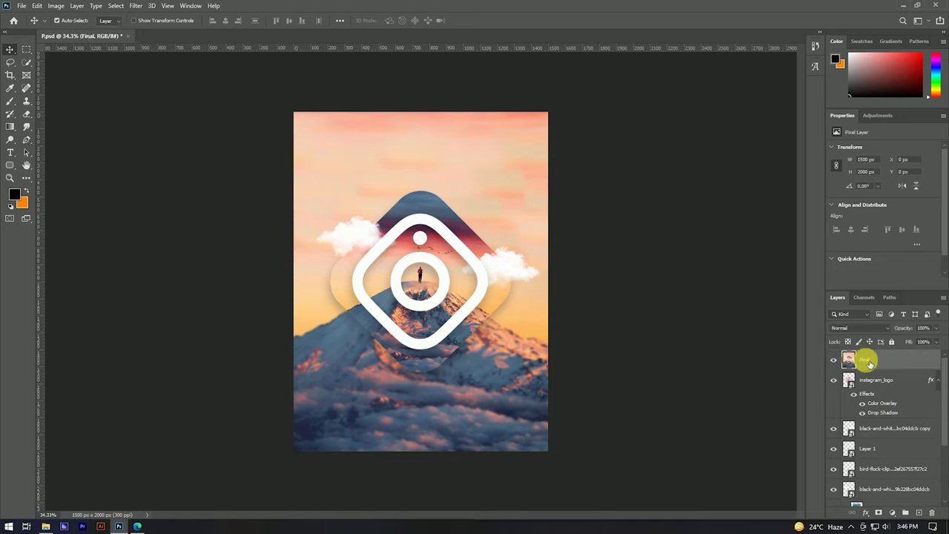
# - Convert the Final layer to a smart object and launch the Camera Raw Filter
pyautogui.rightClick(882, 361)
pyautogui.click(813, 237)
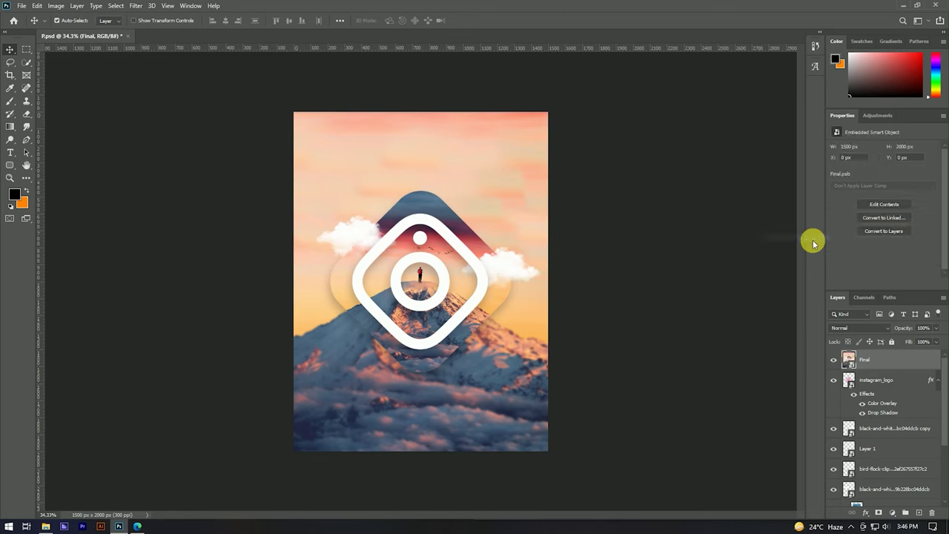
pyautogui.click(136, 6)
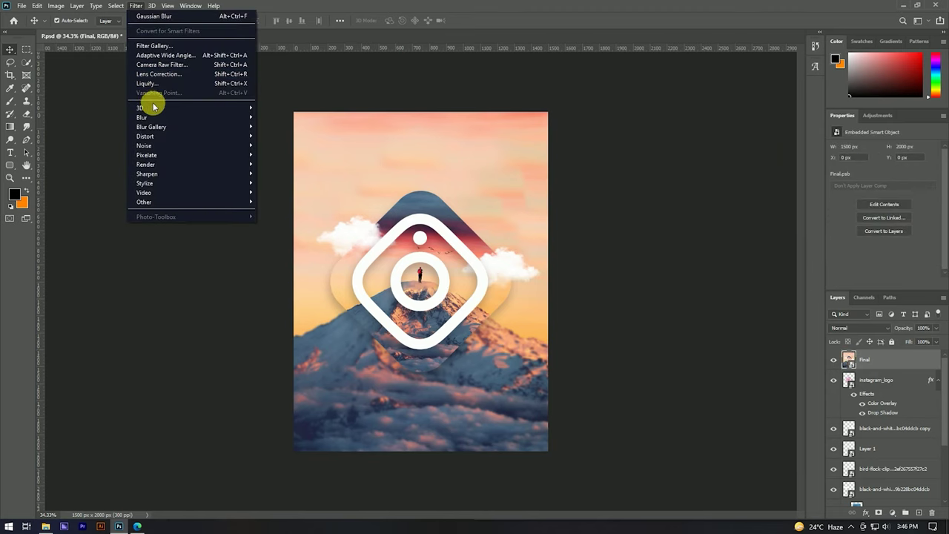
pyautogui.click(158, 66)
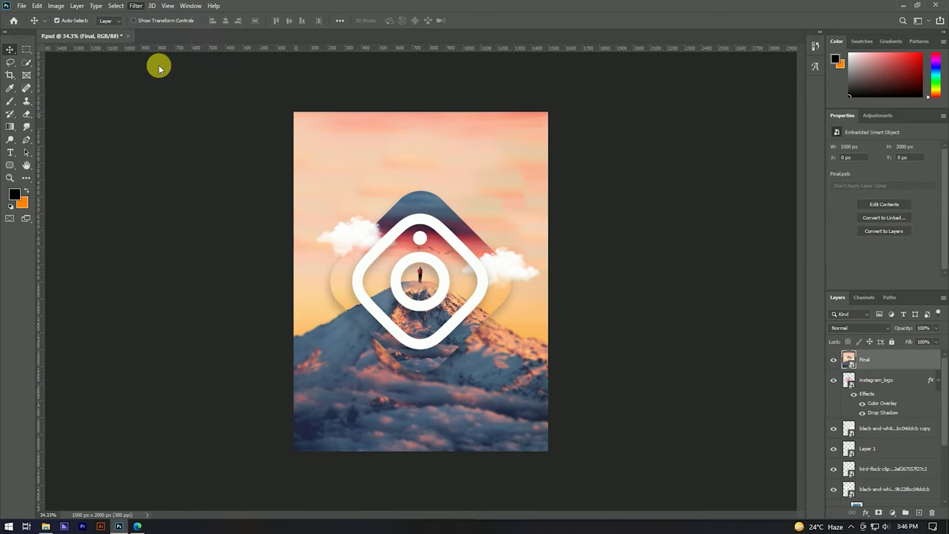
# - In Camera Raw, raise contrast and texture and cool the temperature slightly
pyautogui.moveTo(728, 254); pyautogui.dragTo(724, 268)
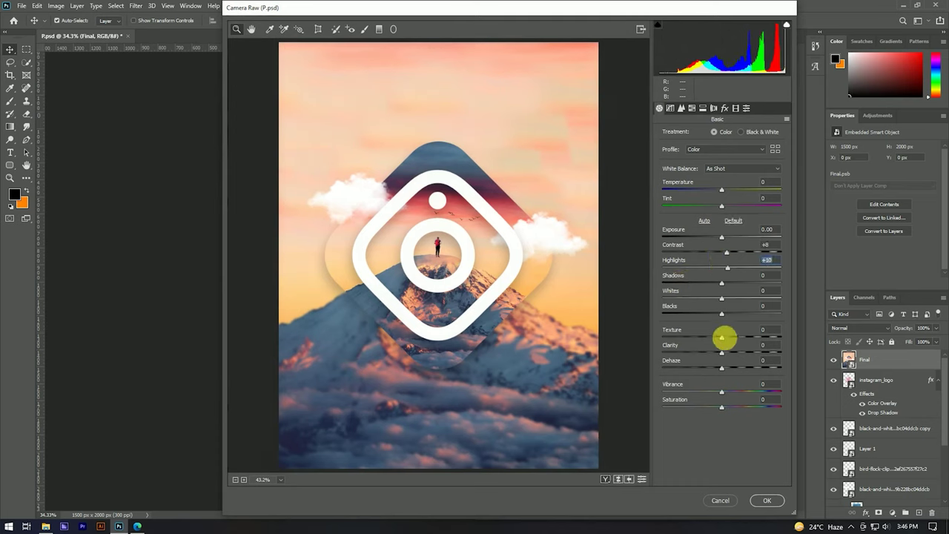
pyautogui.moveTo(722, 339); pyautogui.dragTo(734, 338)
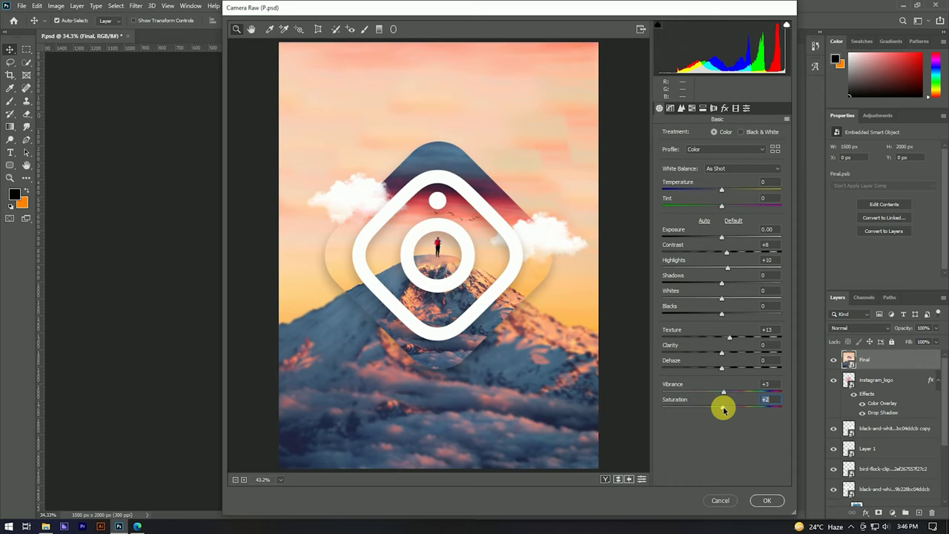
pyautogui.moveTo(721, 190); pyautogui.dragTo(718, 192)
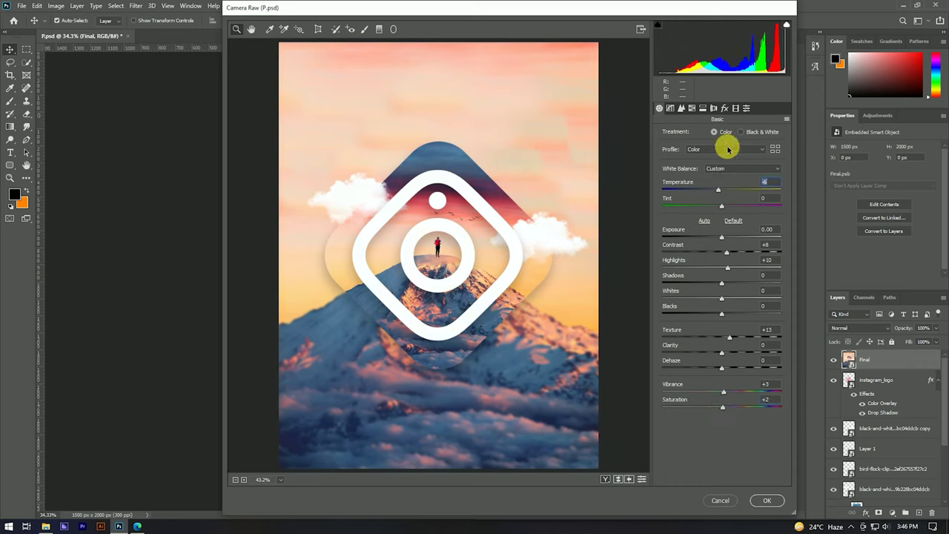
# - Add a -20 post-crop vignette, lower the Blue Primary hue, and apply the grade
pyautogui.click(724, 108)
pyautogui.moveTo(723, 237); pyautogui.dragTo(716, 237)
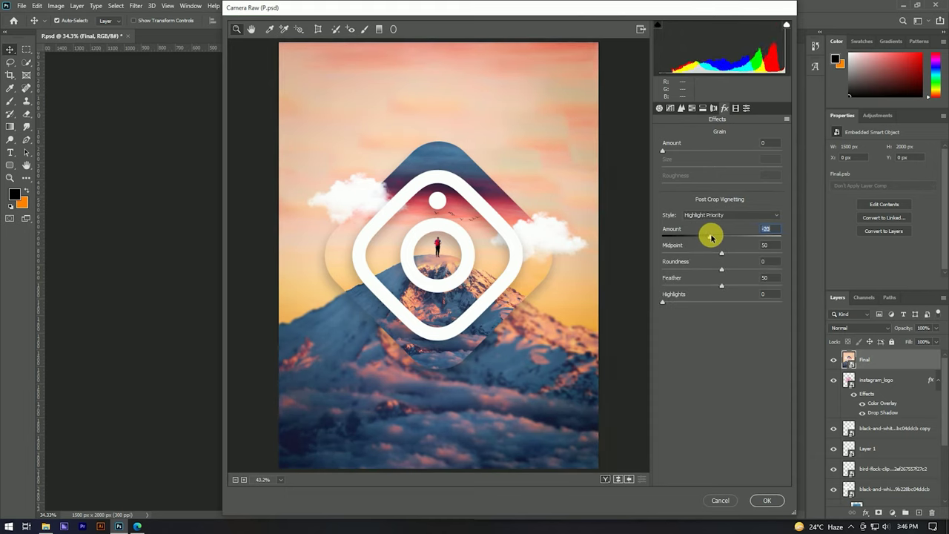
pyautogui.click(735, 108)
pyautogui.moveTo(721, 295); pyautogui.dragTo(714, 296)
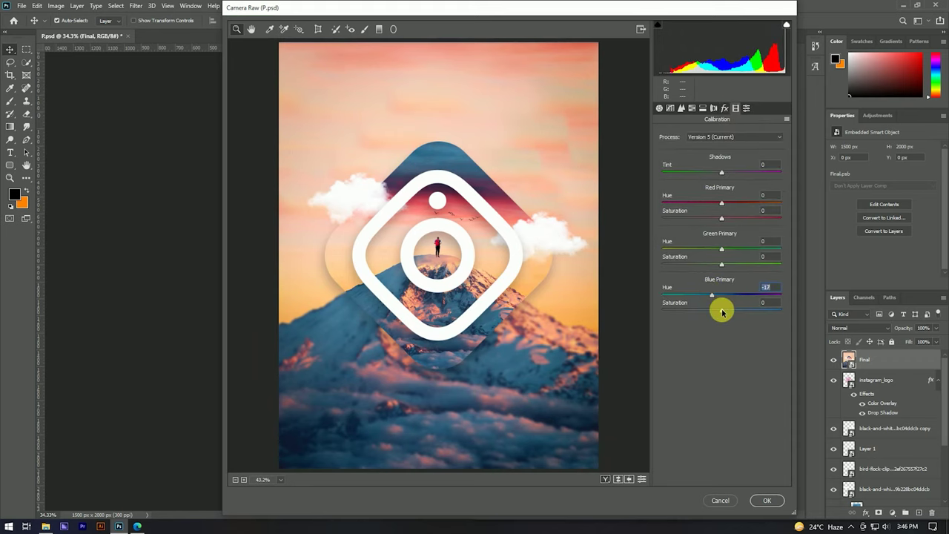
pyautogui.click(764, 498)
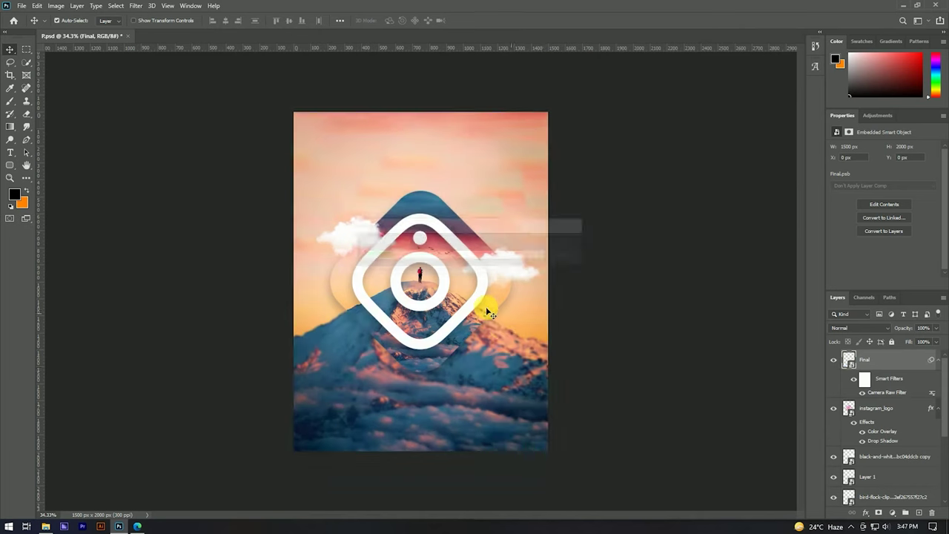
pyautogui.scroll(2, 430, 222)
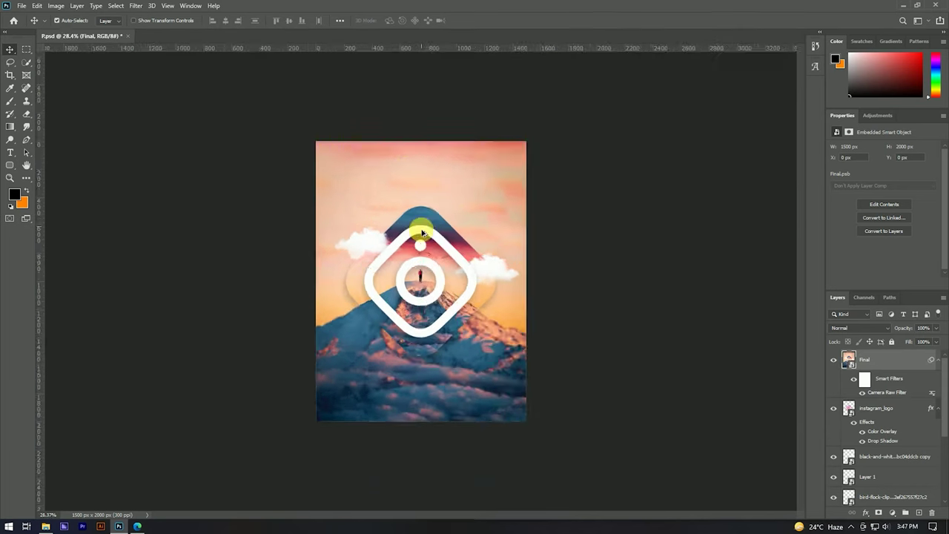
pyautogui.scroll(-2, 436, 263)
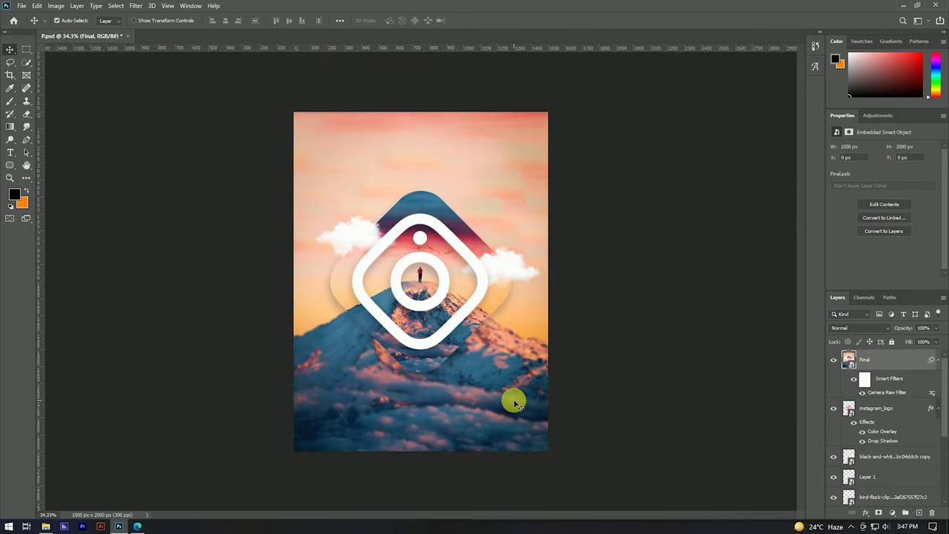
pyautogui.scroll(2, 417, 259)
pyautogui.scroll(1, 418, 259)
pyautogui.scroll(1, 419, 261)
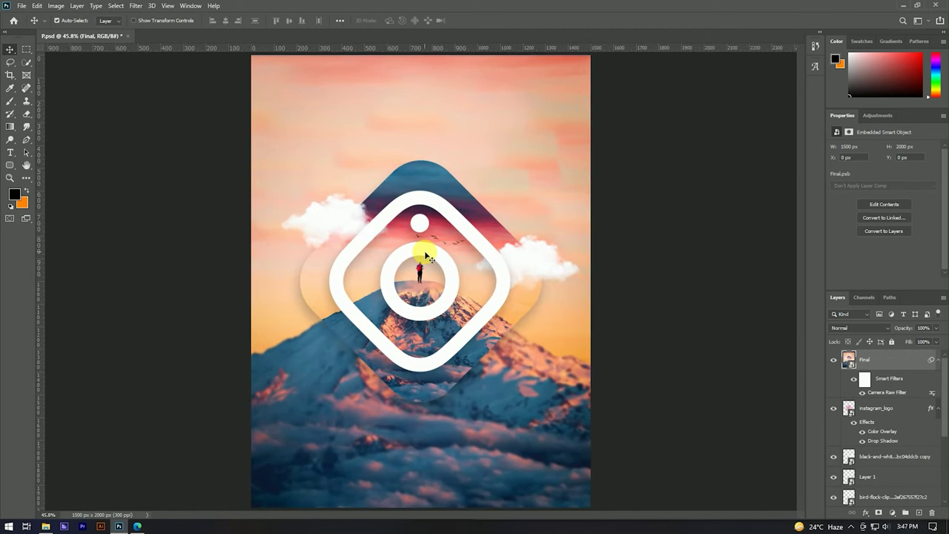